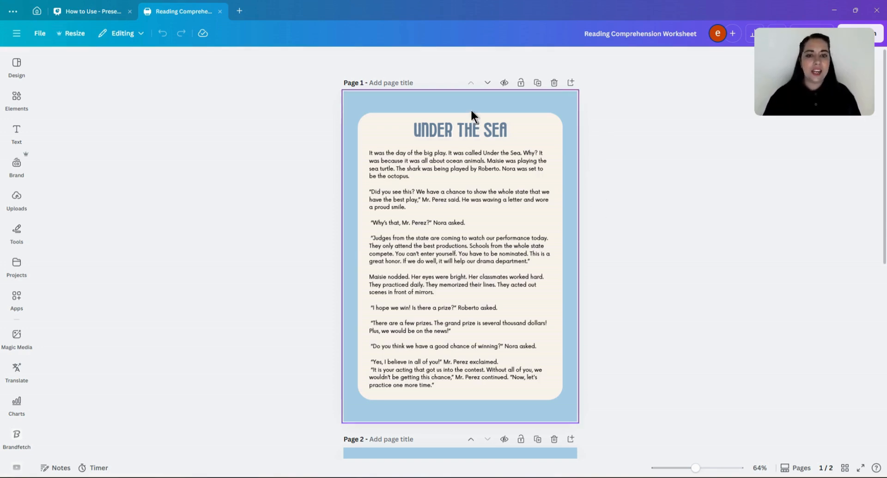
- Apply the blue gradient background to the page and change it across all pages
scroll(566, 191, "down", 2)
scroll(556, 187, "down", 6)
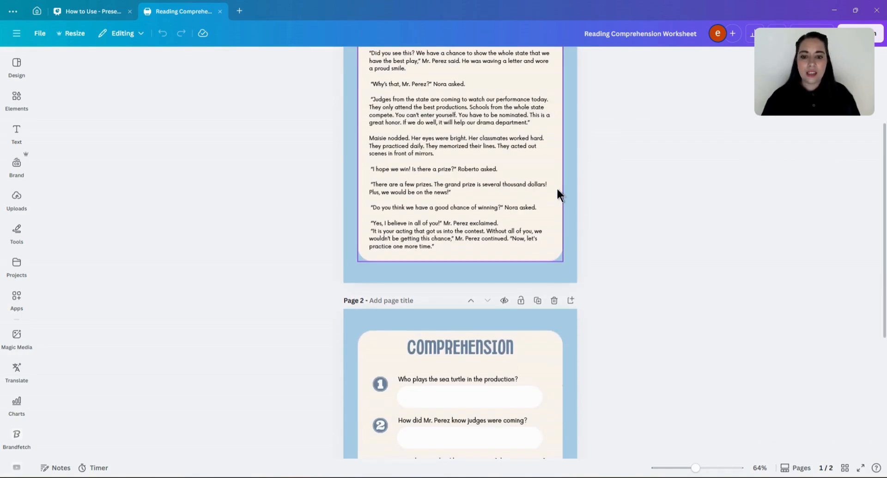
scroll(555, 194, "down", 1)
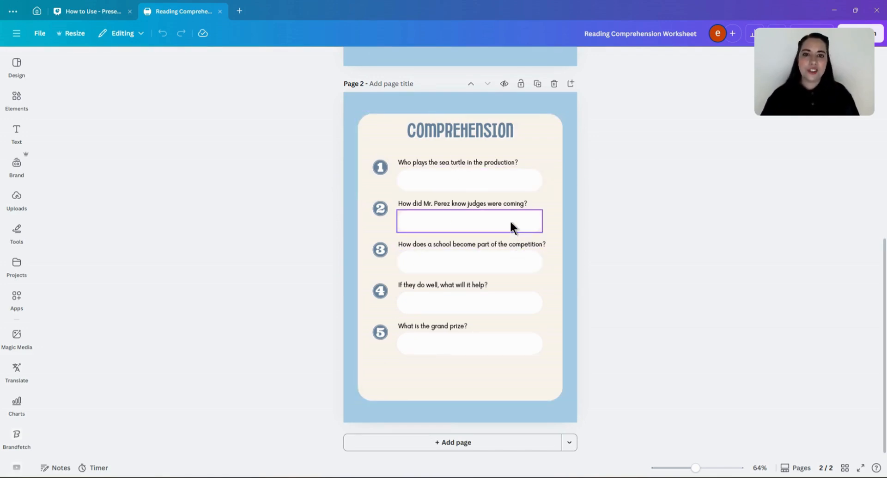
scroll(509, 220, "up", 8)
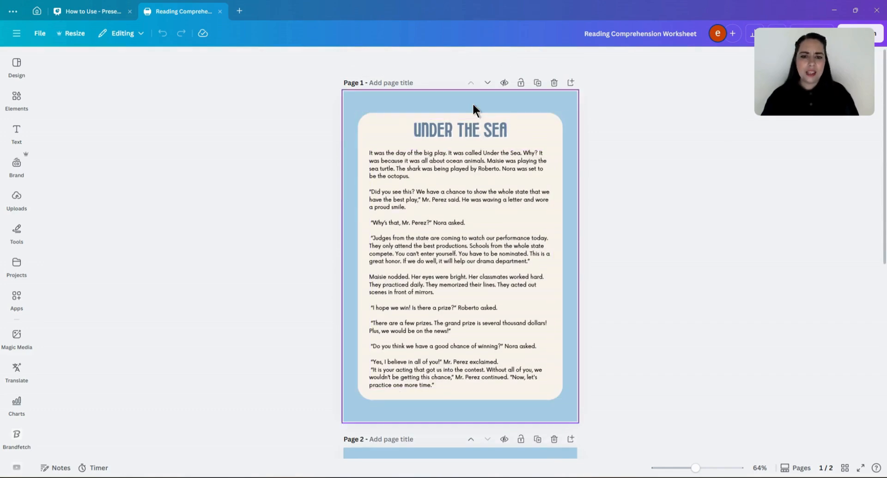
left_click(472, 102)
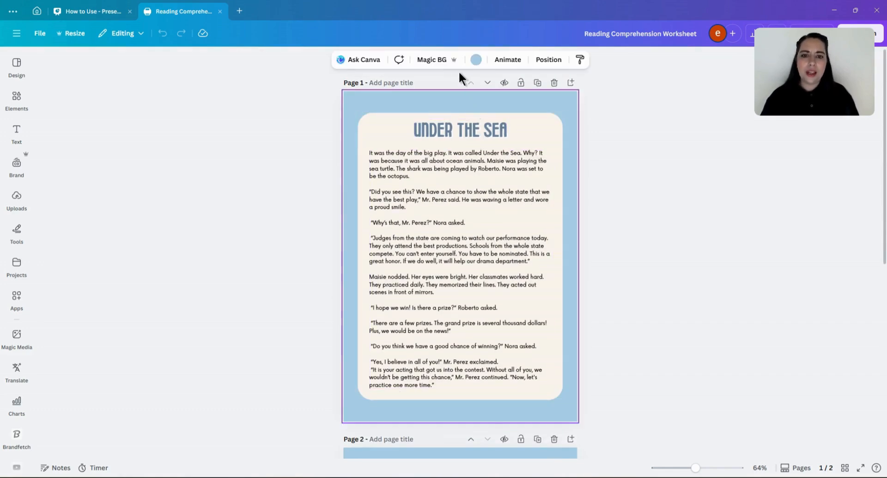
left_click(476, 60)
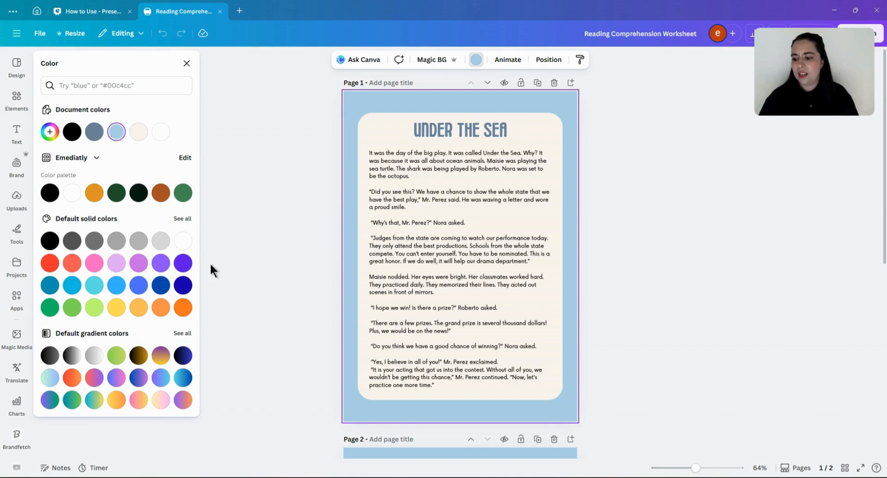
left_click(176, 381)
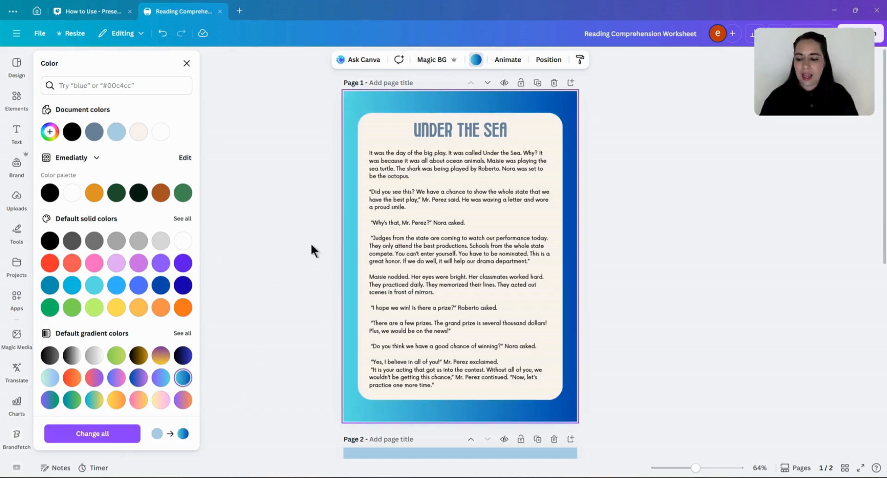
left_click(117, 434)
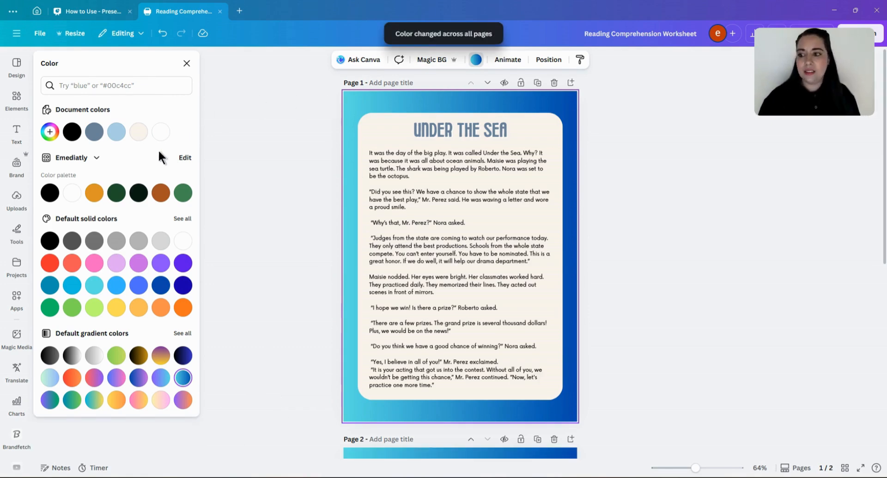
- Preview a light orange page background, then restore the blue gradient
left_click(145, 133)
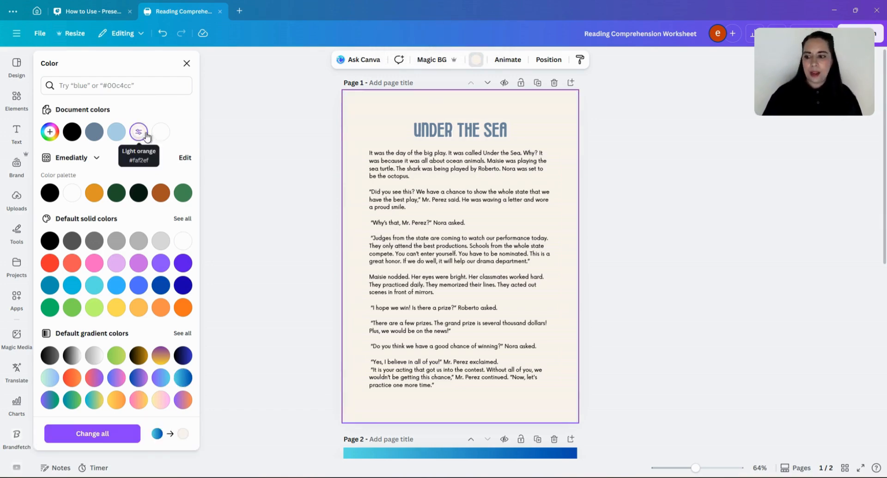
left_click(189, 378)
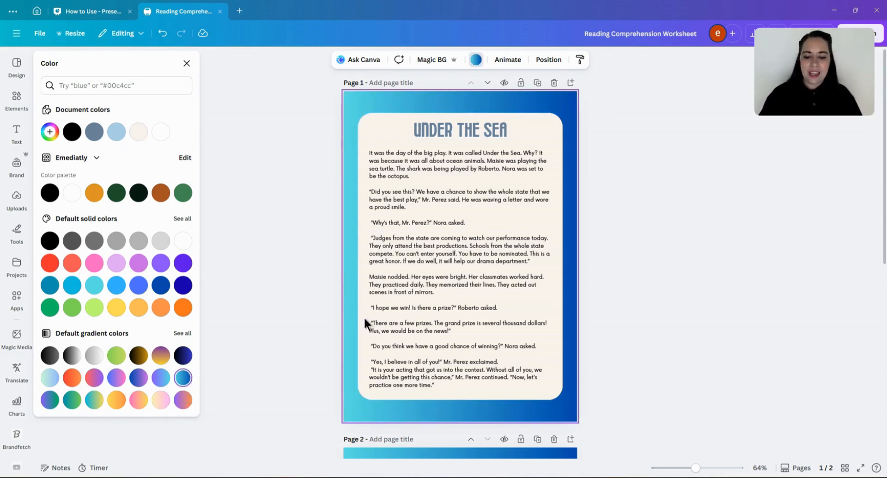
left_click(593, 294)
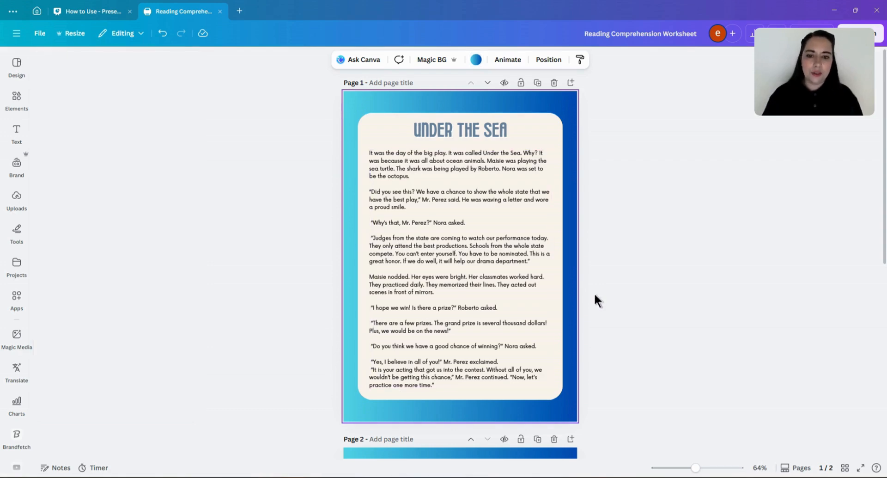
- Change the Under the Sea title's font to Arial
left_click(452, 139)
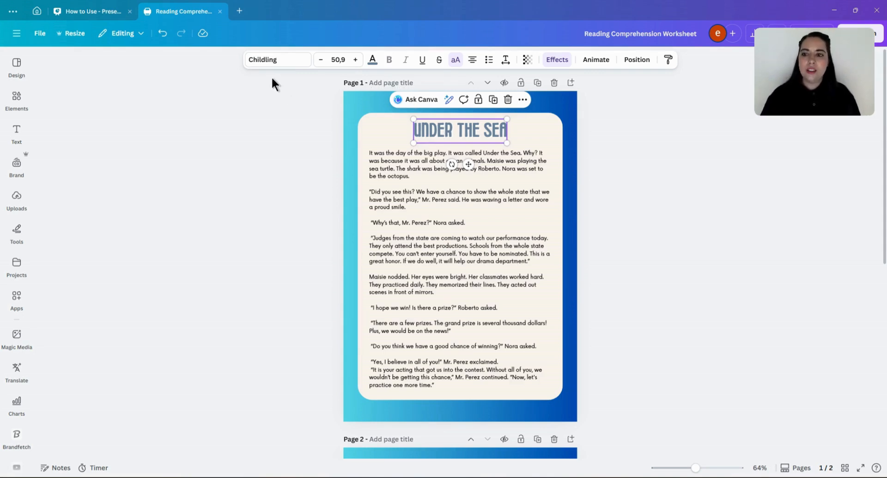
left_click(279, 62)
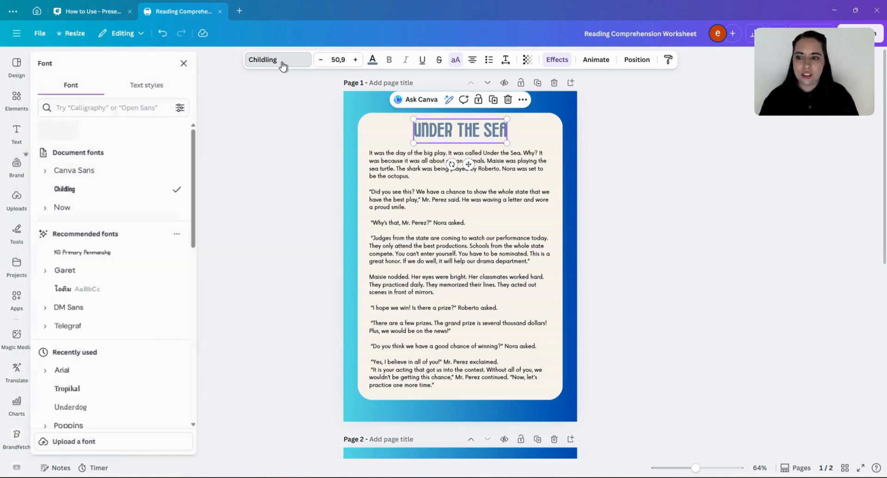
left_click(145, 105)
type("Ari")
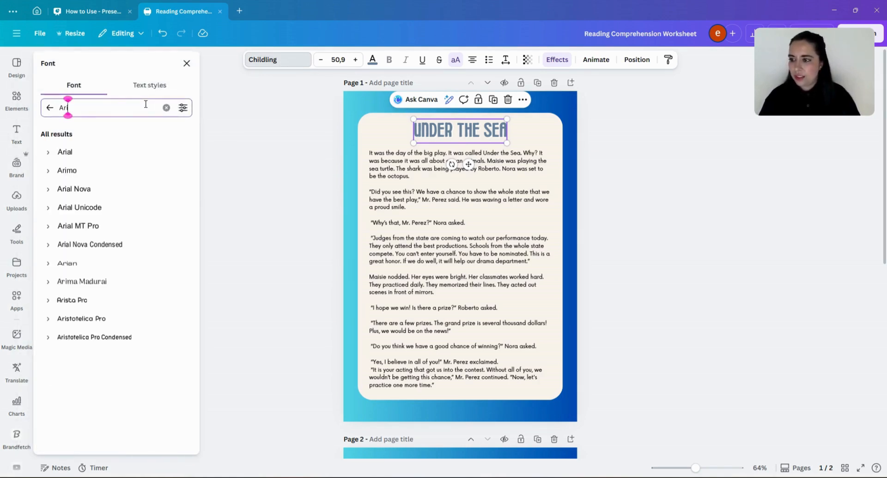
left_click(129, 150)
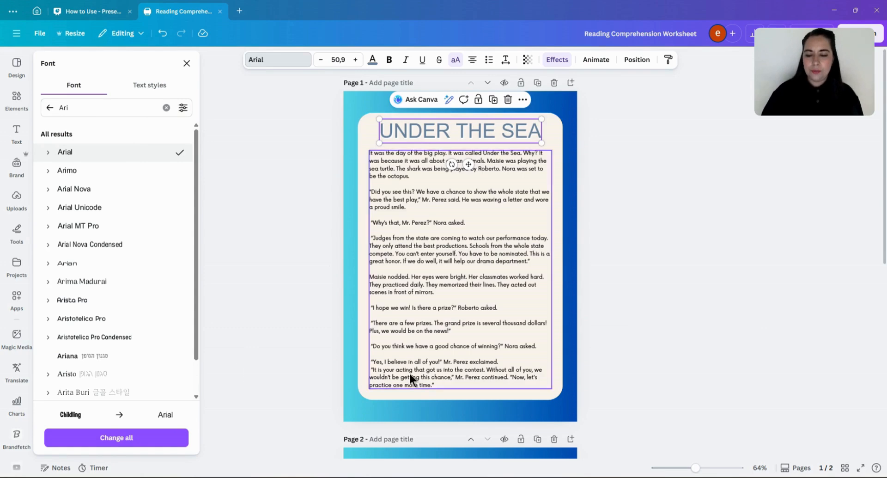
left_click(648, 301)
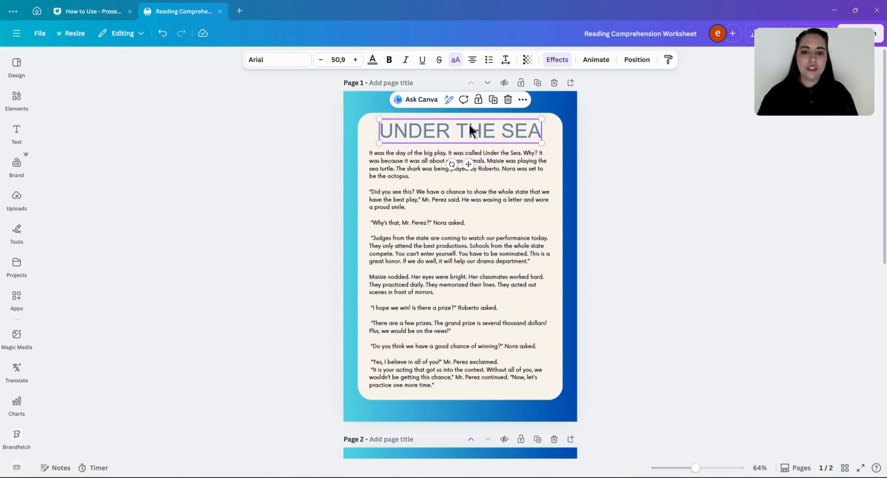
- Turn off uppercase on the title and set its text colour to black
left_click(458, 65)
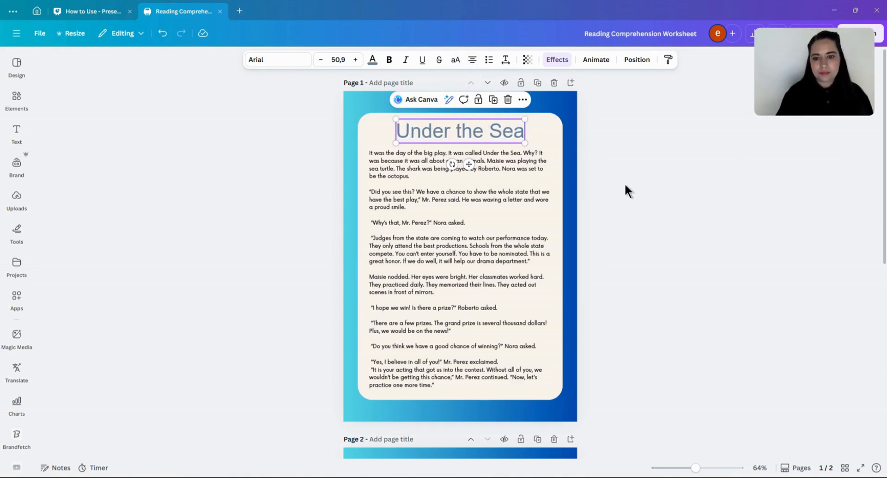
left_click(372, 59)
left_click(50, 192)
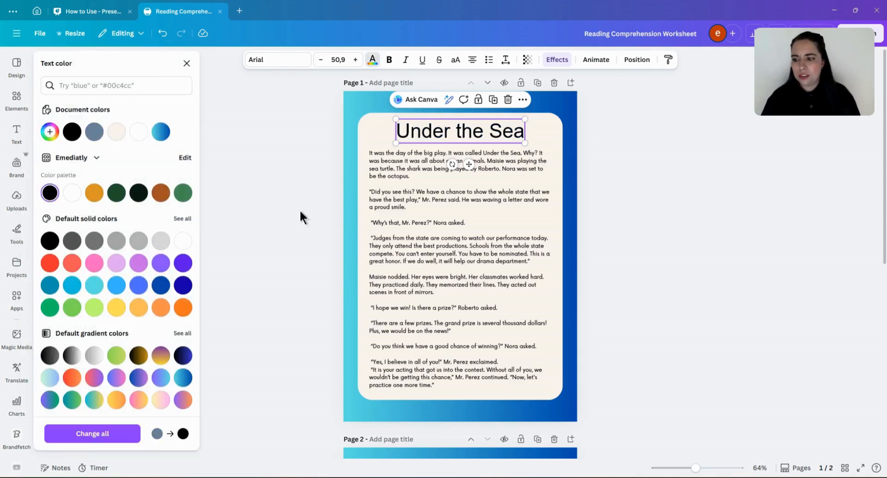
left_click(372, 59)
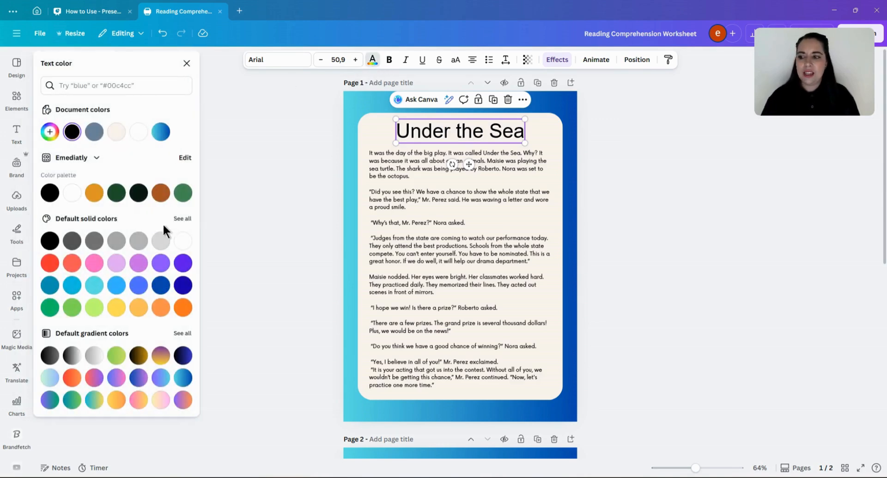
key("Escape")
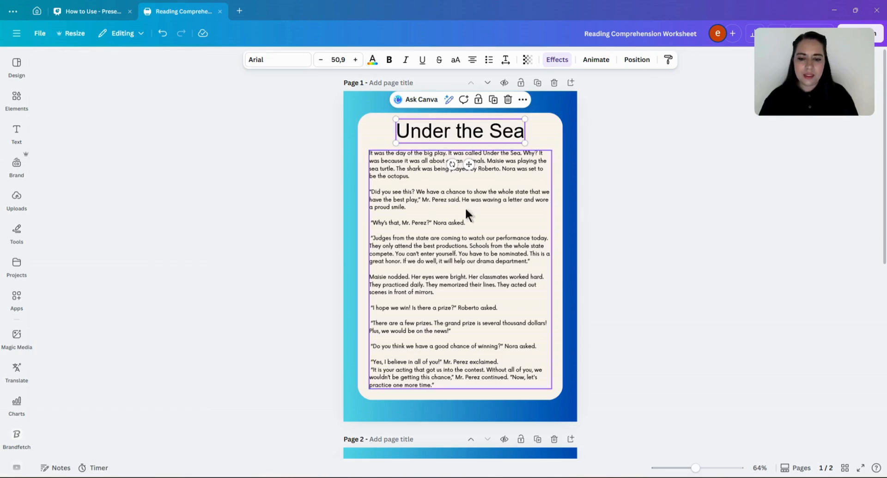
- Change the story text's font to Arial
left_click(453, 213)
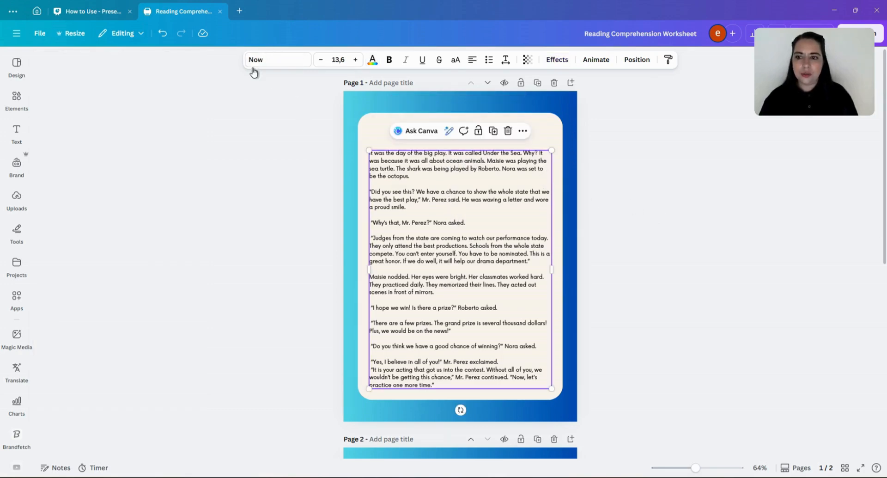
left_click(259, 61)
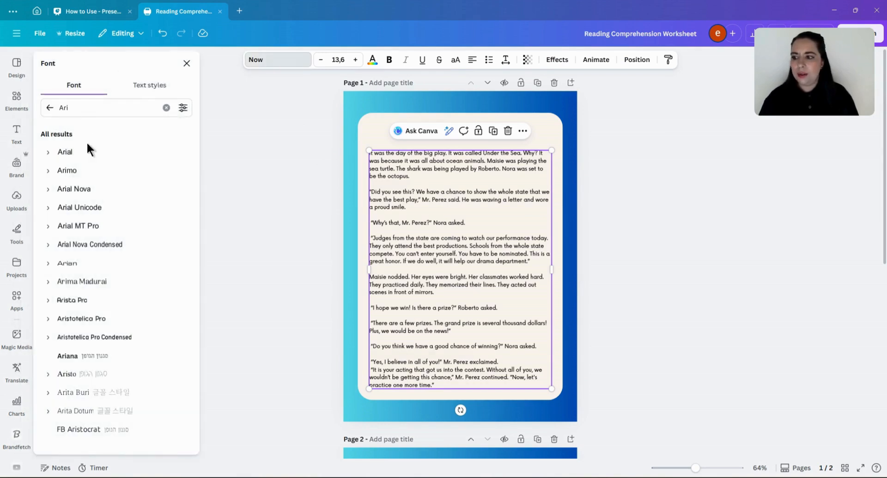
left_click(88, 155)
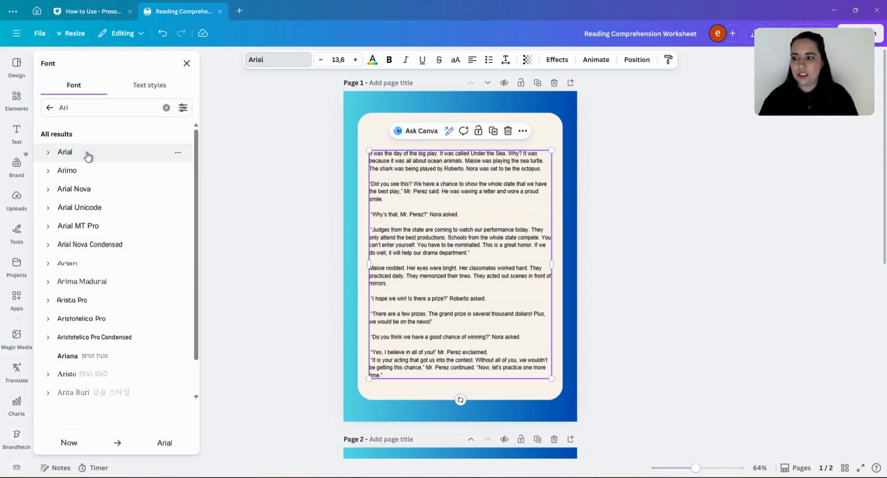
left_click(766, 309)
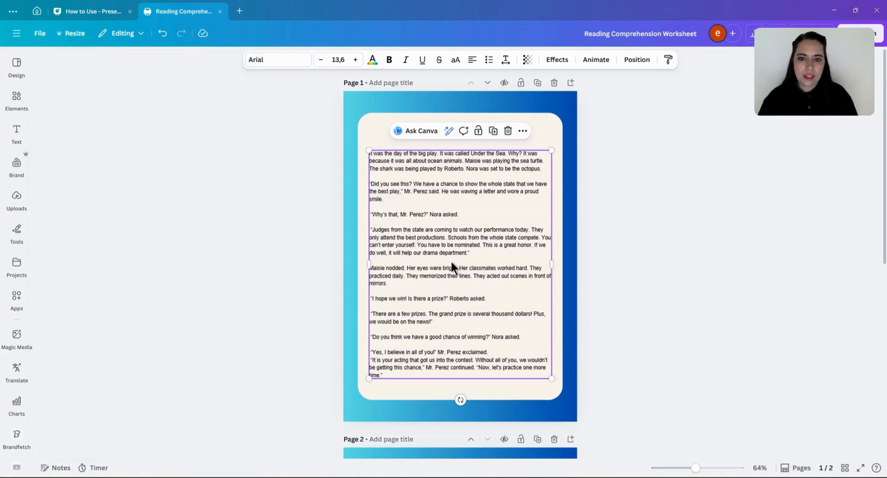
- Increase the story text's font size to 14.6
double_click(472, 236)
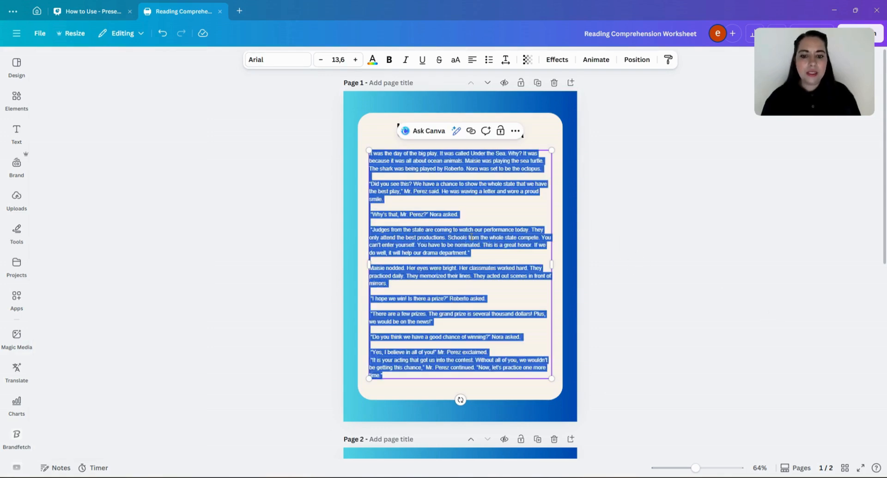
left_click(626, 259)
left_click(394, 249)
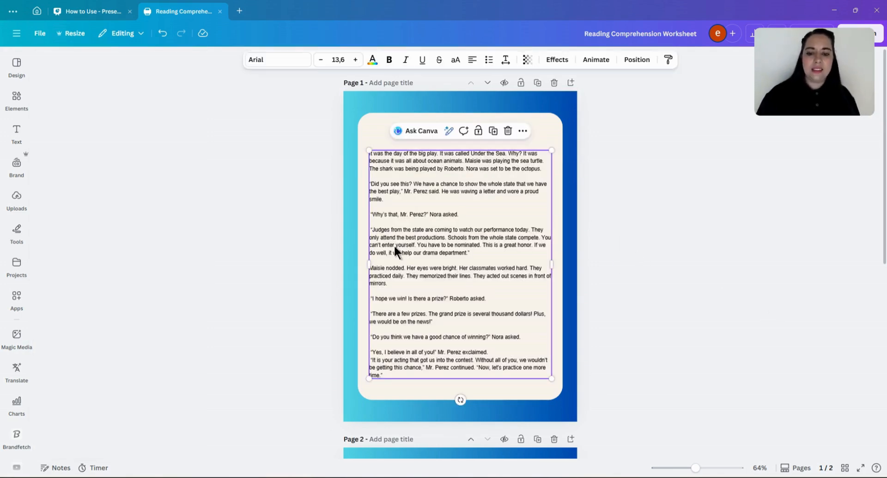
left_click(355, 62)
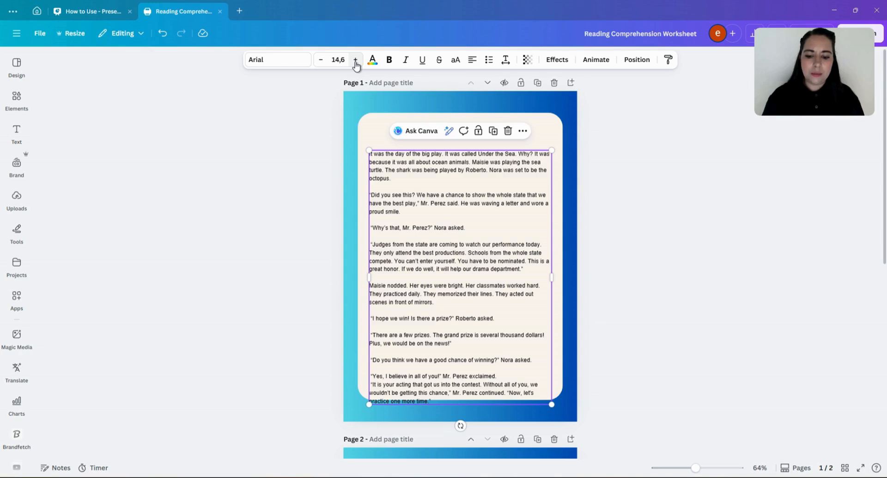
- Move the story text box slightly upward, just below the title
left_click_drag(436, 201, 439, 200)
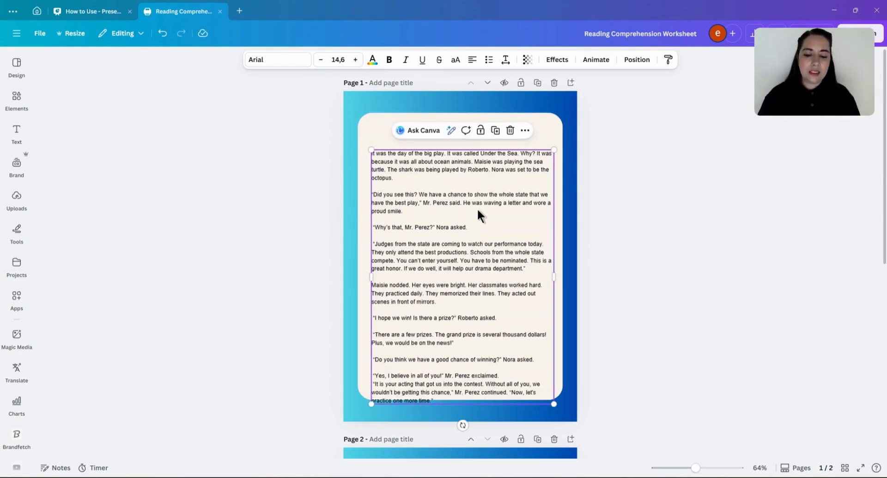
double_click(446, 202)
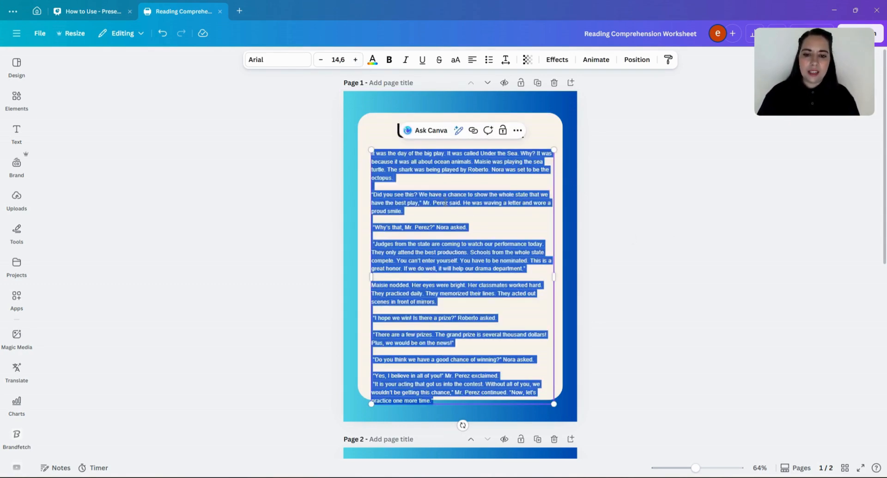
left_click(630, 198)
left_click(490, 196)
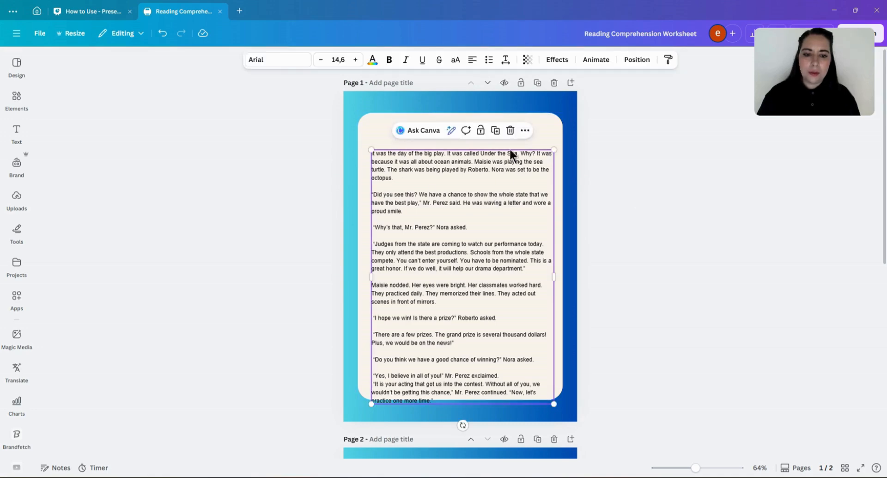
mouse_move(454, 248)
left_mouse_down()
mouse_move(441, 248)
mouse_move(455, 249)
mouse_move(453, 239)
left_mouse_up()
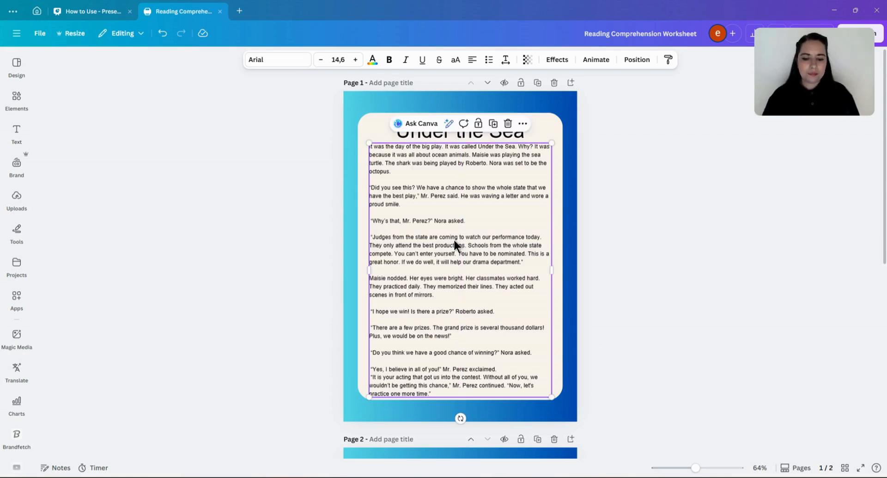
left_click(642, 254)
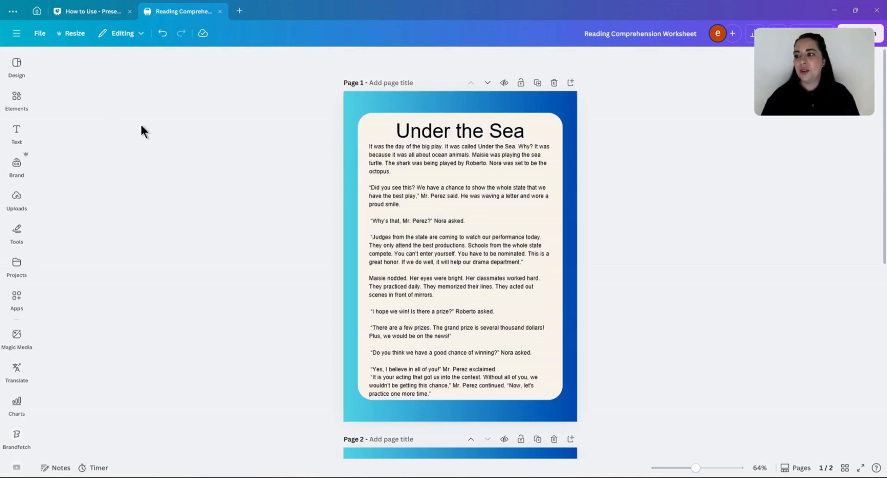
- Search the elements for ocean animals graphics and place a coral reef graphic in the page's bottom-right corner
left_click(26, 110)
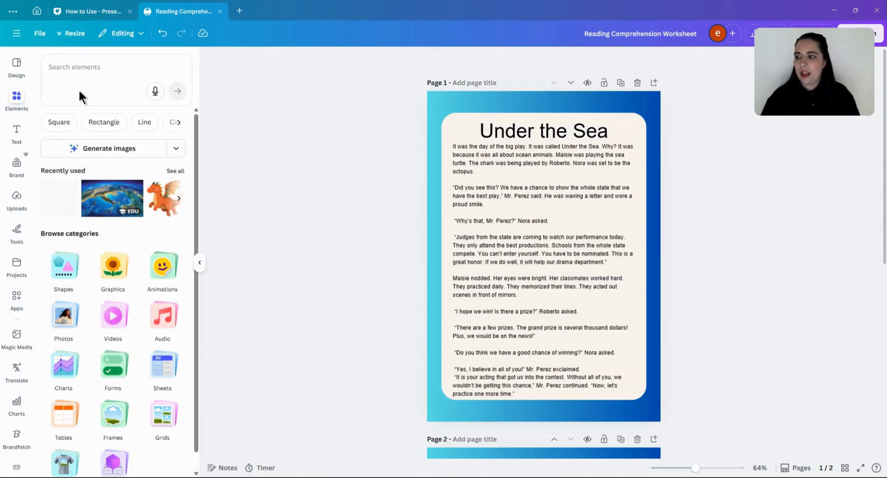
left_click(83, 70)
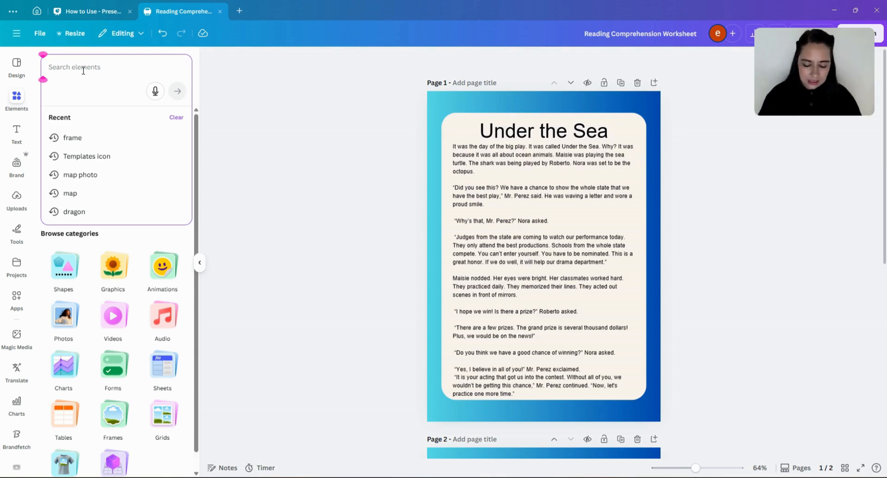
type("Ocean")
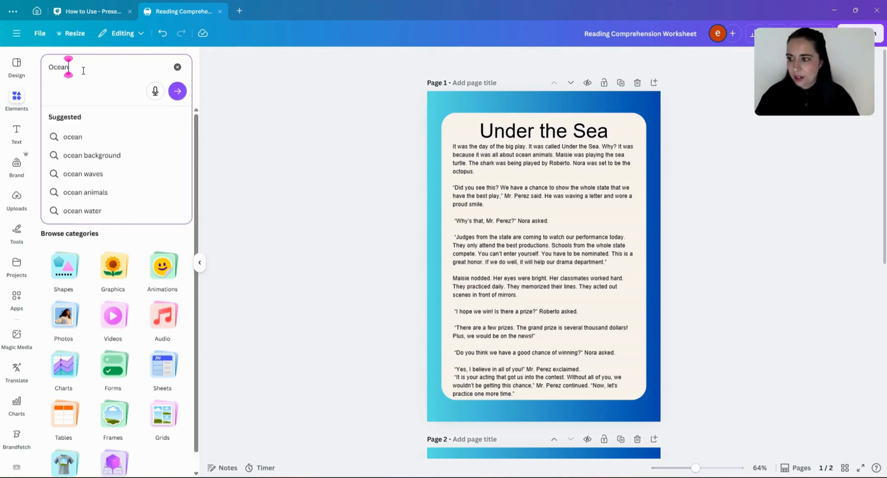
type(" animals")
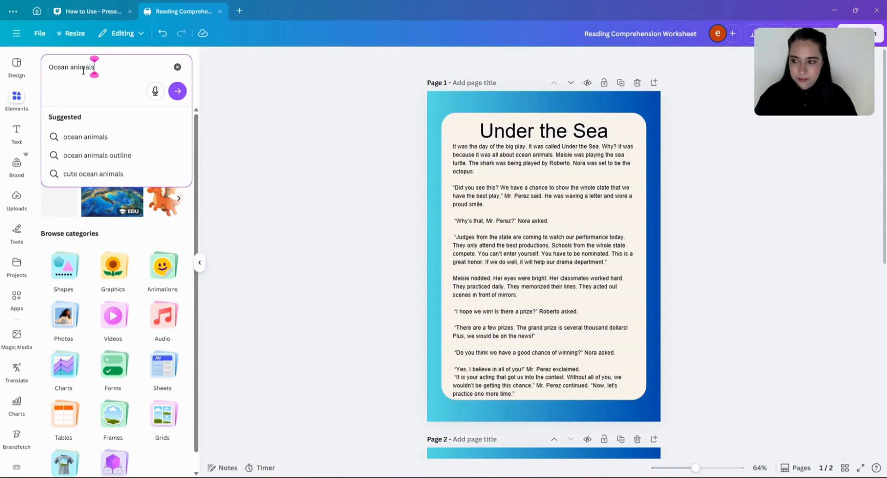
key("Return")
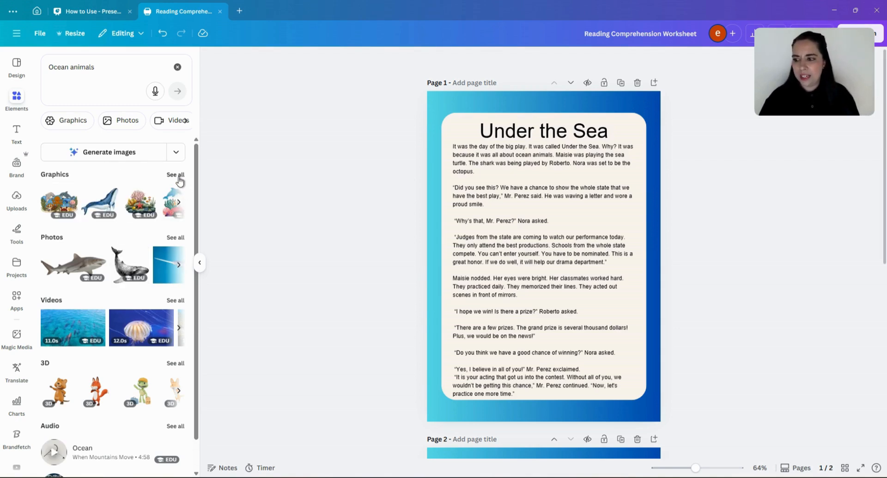
left_click(175, 175)
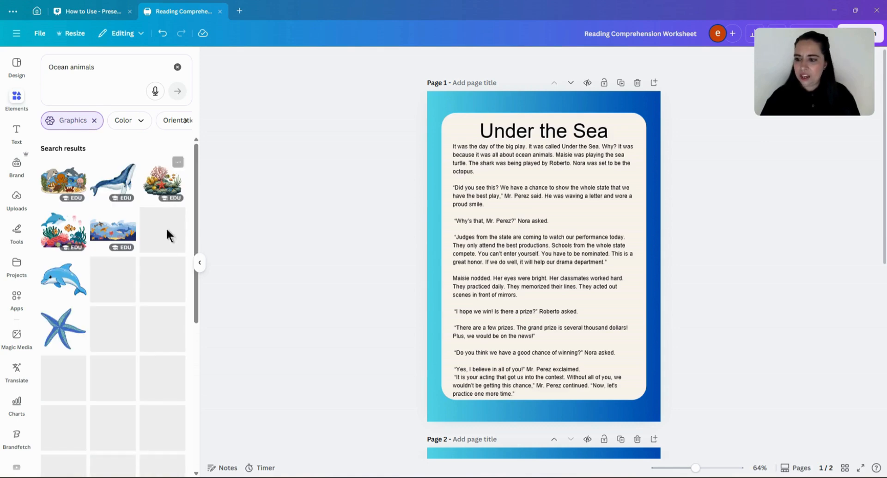
left_click(172, 185)
left_click_drag(578, 279, 679, 421)
left_click(753, 401)
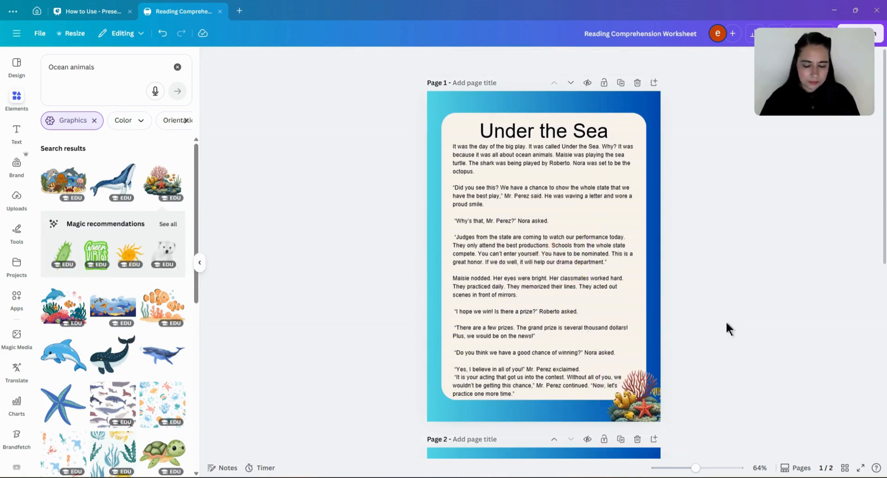
- Add a sea turtle graphic and shrink it into the top-left corner beside the title
left_click(162, 453)
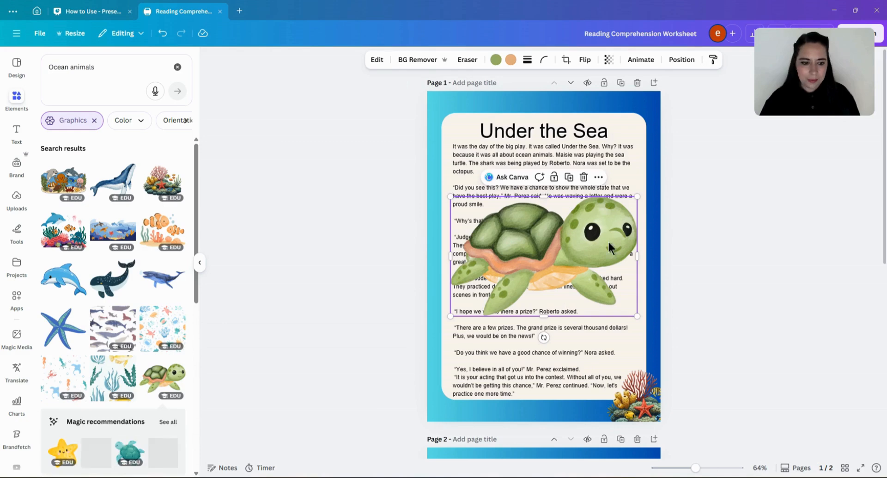
left_click_drag(637, 196, 462, 114)
left_click(392, 163)
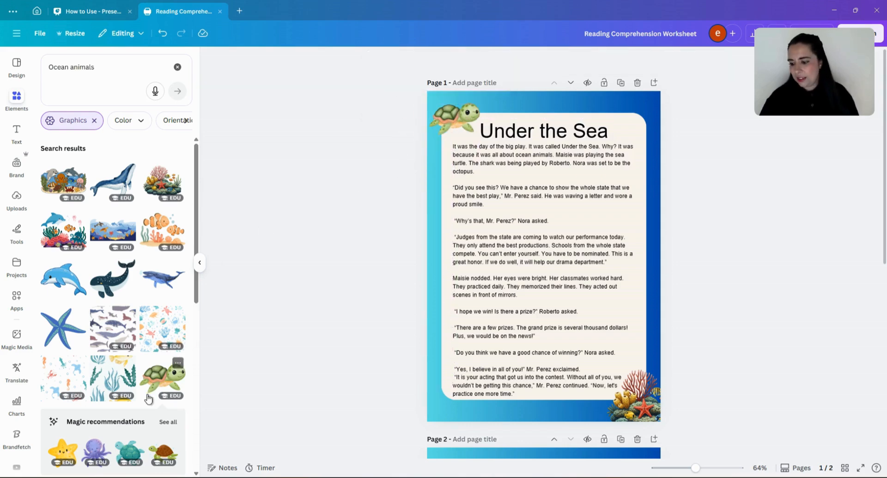
- Scroll further through the ocean animals graphics results for another graphic
scroll(162, 245, "down", 4)
mouse_move(178, 185)
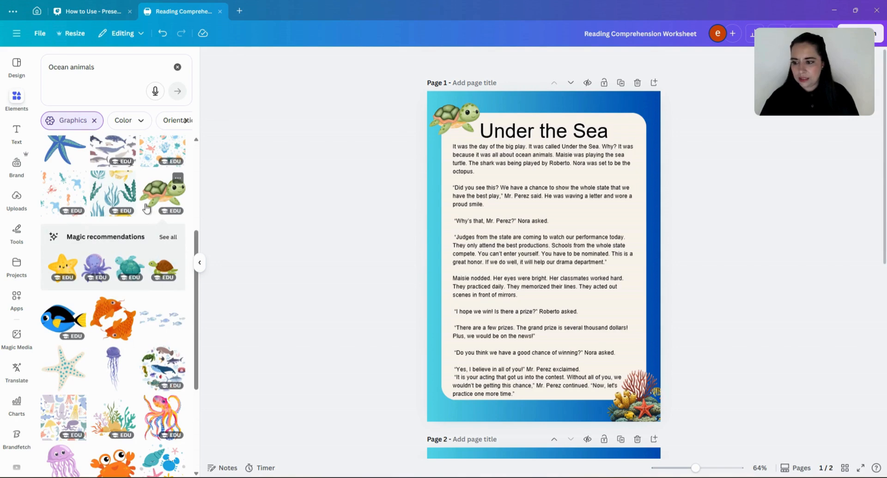
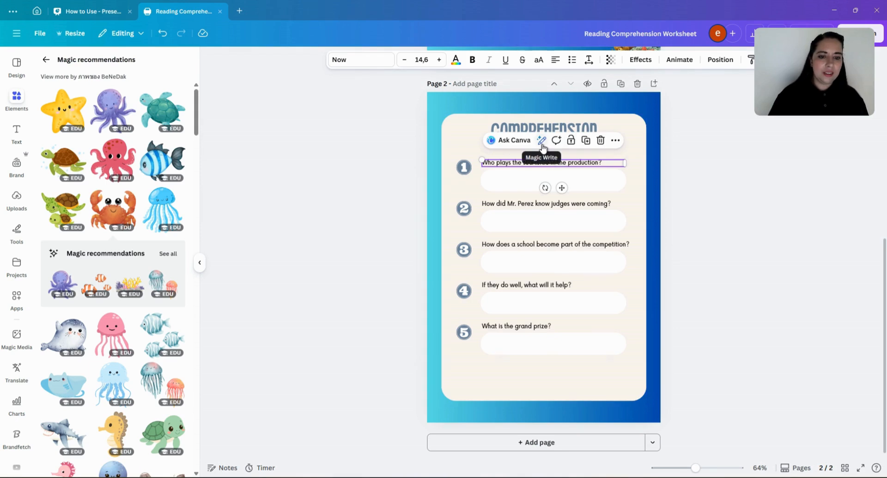
- Generate a quiz from the first comprehension question with Magic Write, shrink it and park it beside the page
left_click(542, 141)
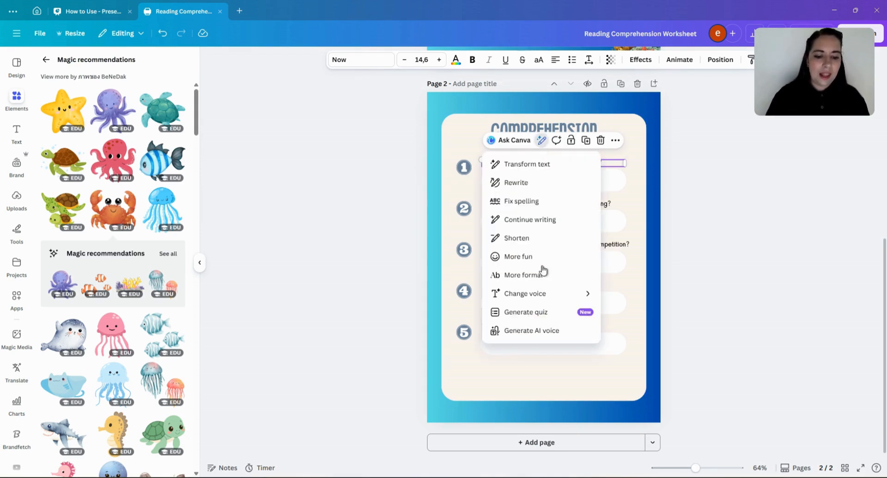
left_click(543, 314)
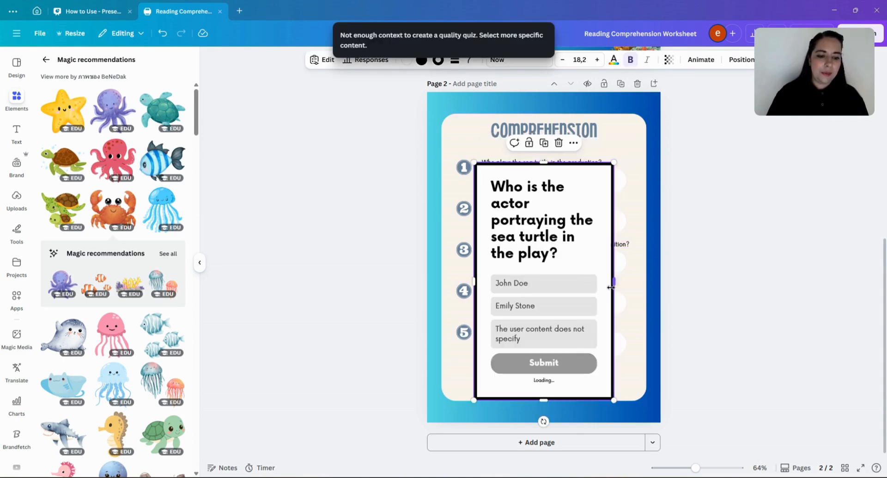
left_click_drag(610, 287, 646, 287)
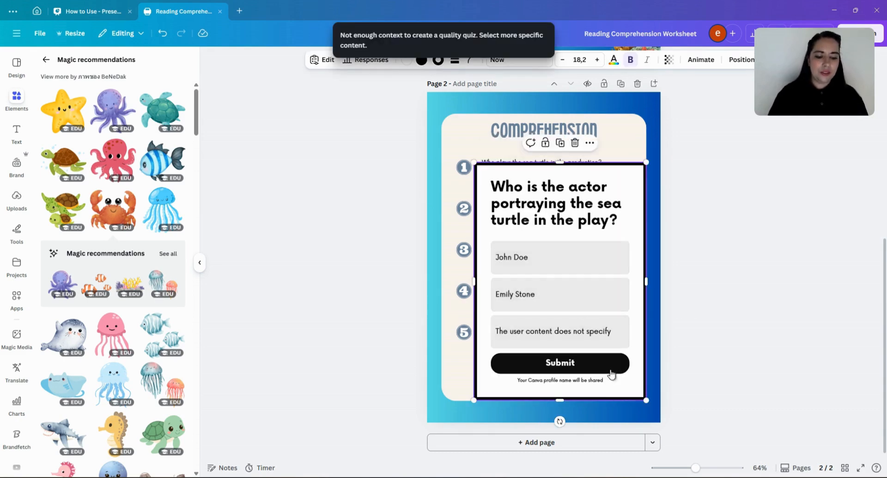
left_click_drag(647, 401, 591, 332)
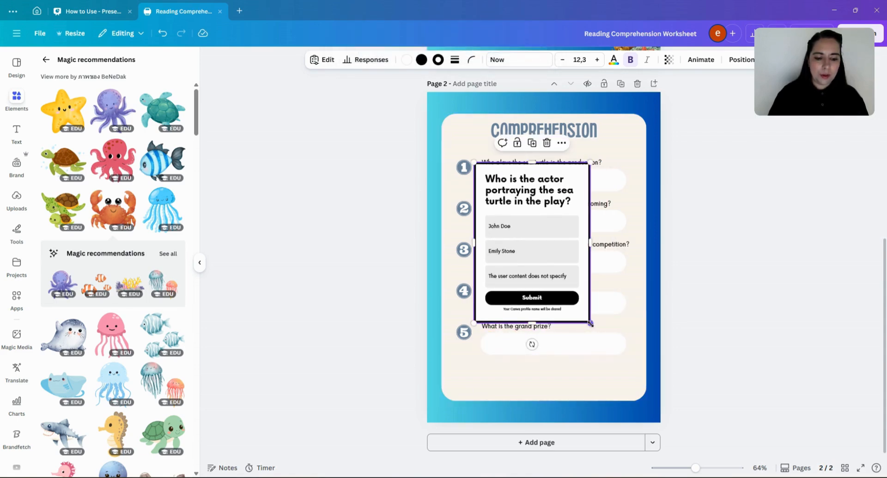
left_click_drag(591, 324, 563, 285)
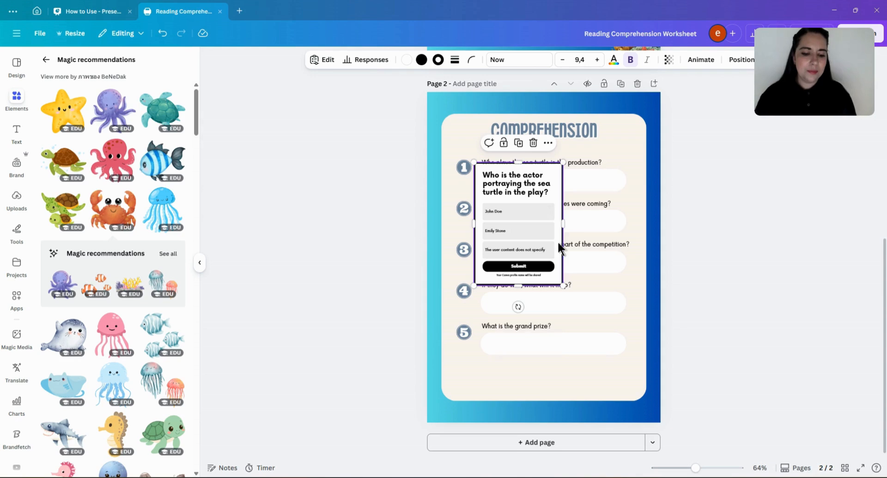
left_click_drag(557, 192, 708, 117)
- Delete the first question's text and its number 1 badge
left_click(553, 164)
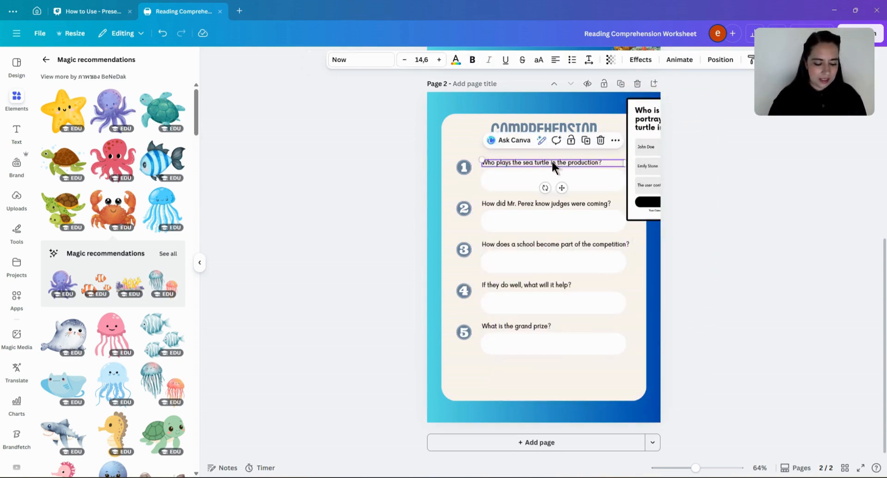
key("Delete")
left_click(463, 166)
key("Delete")
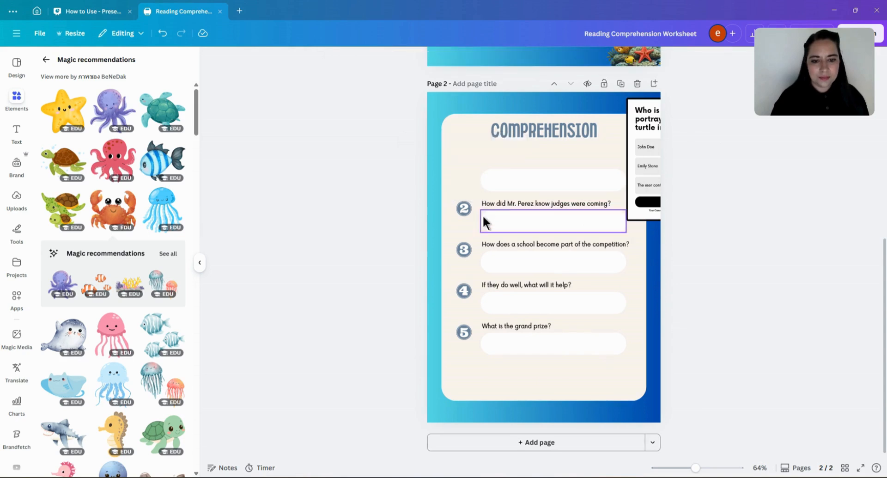
- Generate a quiz from the second question, resize it smaller and move it beside the page
left_click(510, 203)
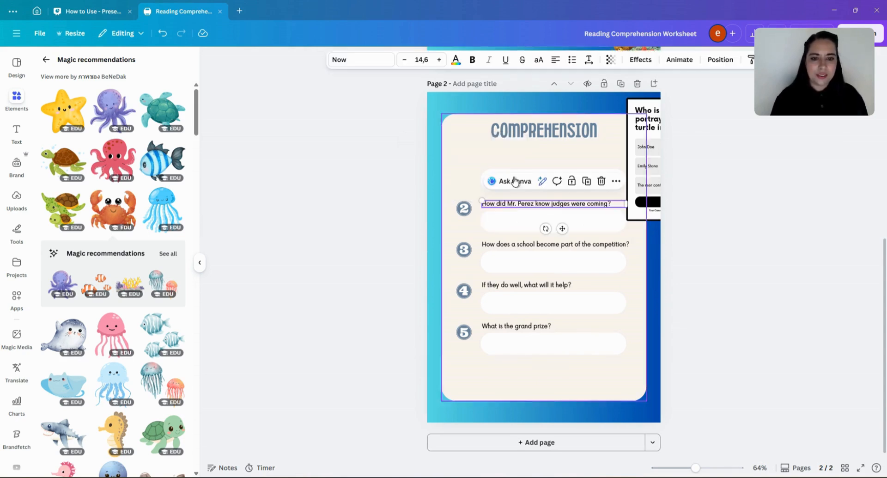
left_click(543, 183)
left_click(546, 353)
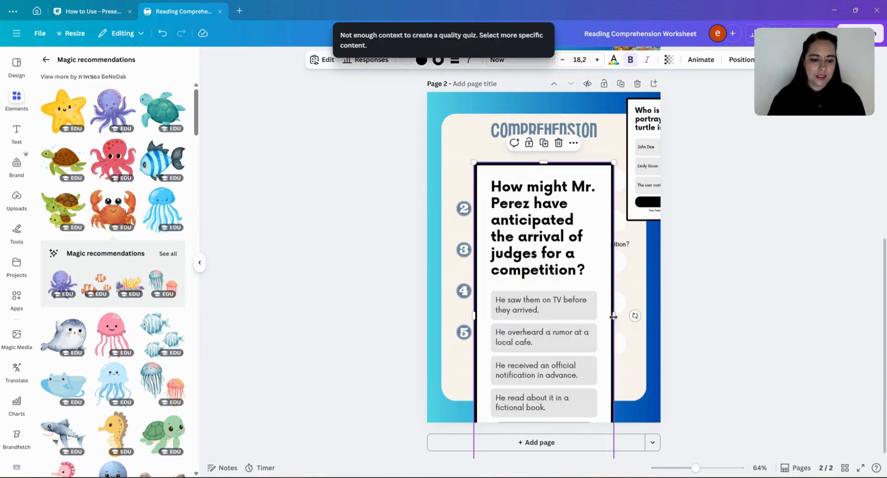
left_click_drag(623, 316, 675, 314)
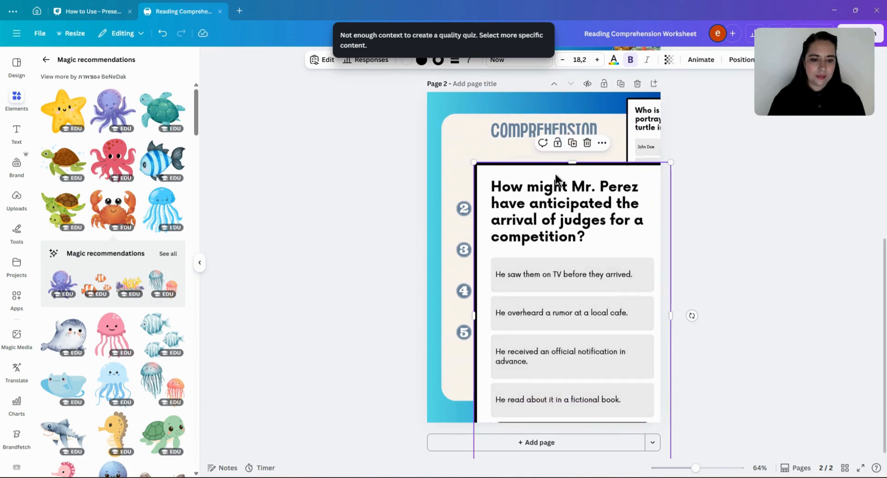
left_click_drag(557, 178, 512, 98)
left_click_drag(630, 399, 511, 208)
left_click_drag(497, 114, 691, 248)
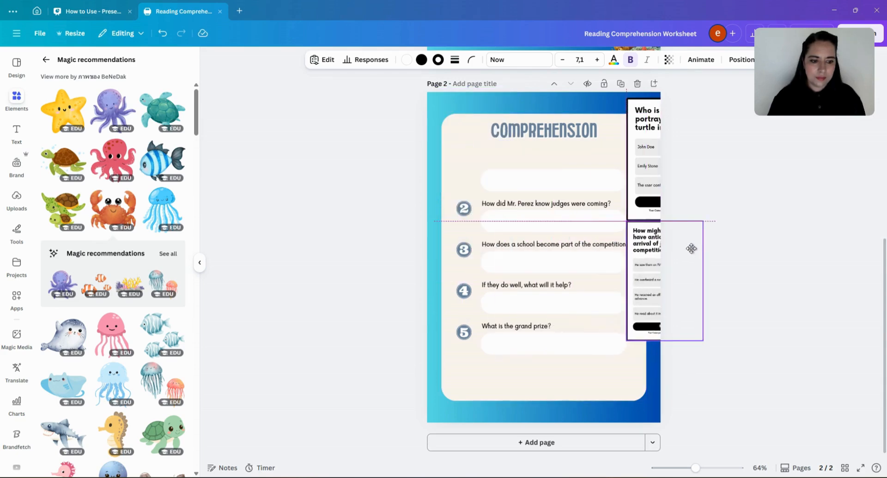
- Delete the second question's text and its number 2 badge
left_click(521, 207)
left_click(516, 203)
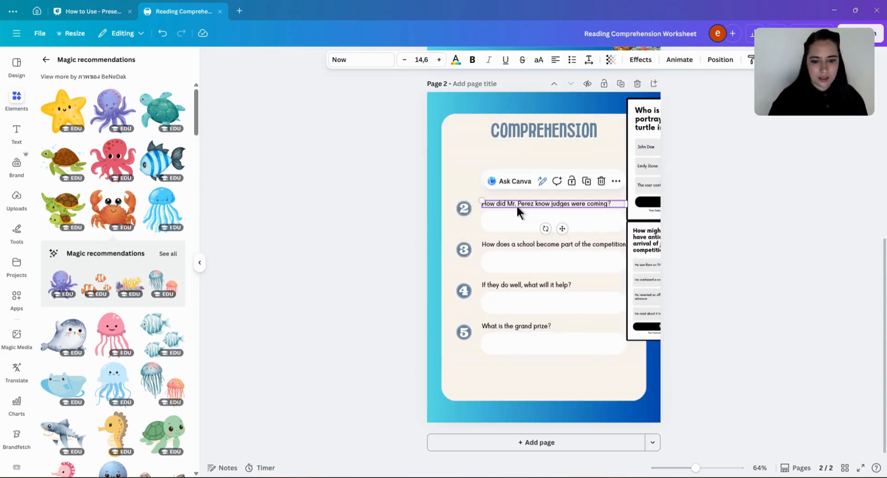
key("Delete")
left_click(467, 209)
key("Delete")
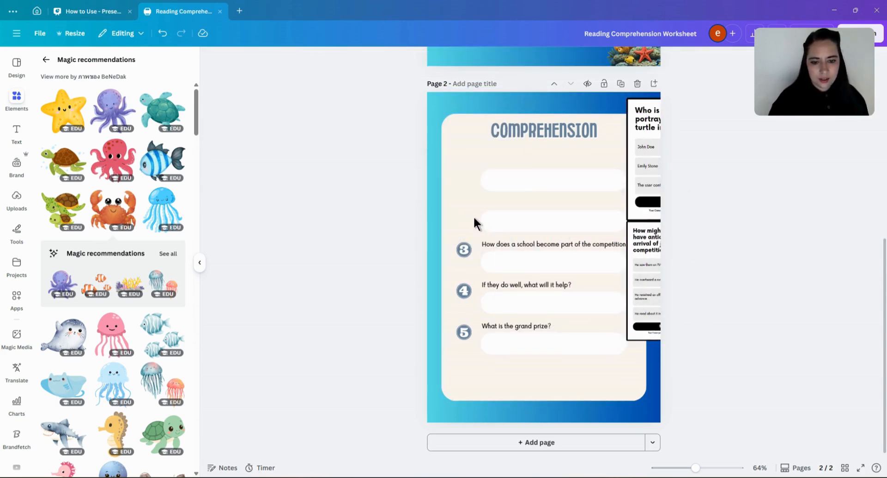
- Generate a quiz from the third question, shrink it and move it off to the side of the page
left_click(528, 240)
left_click(546, 222)
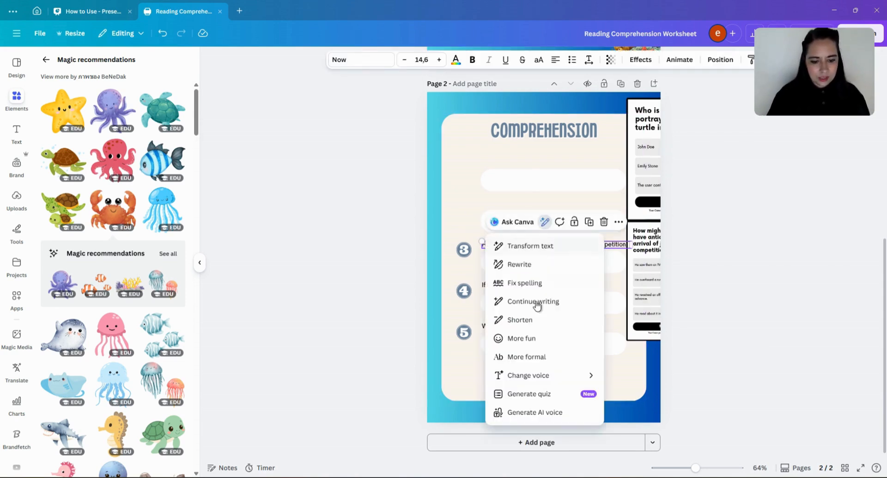
left_click(532, 394)
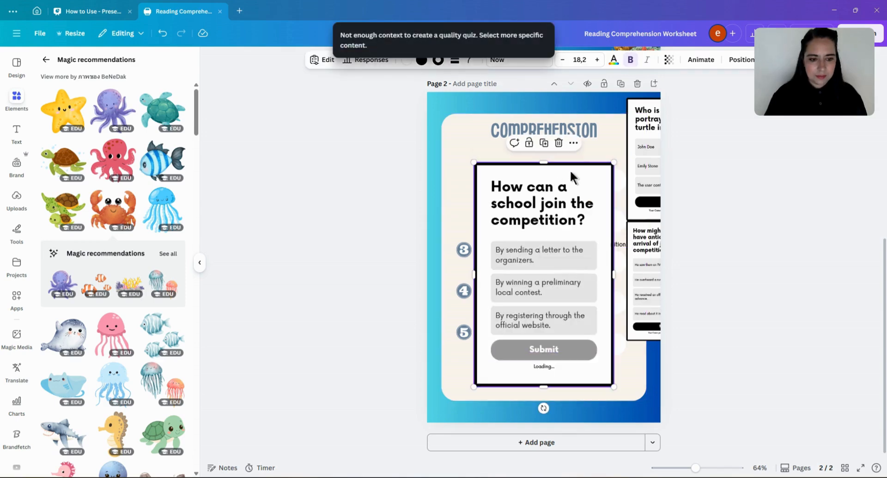
left_click_drag(613, 163, 560, 225)
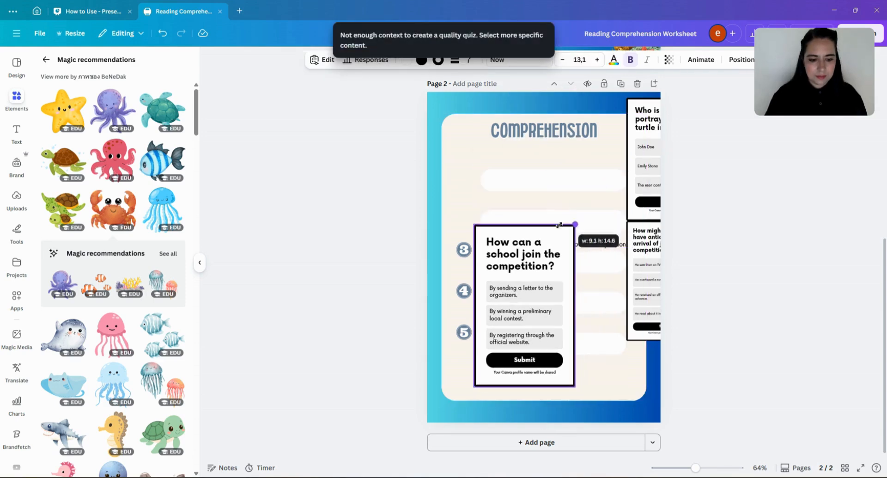
left_click_drag(547, 254, 701, 291)
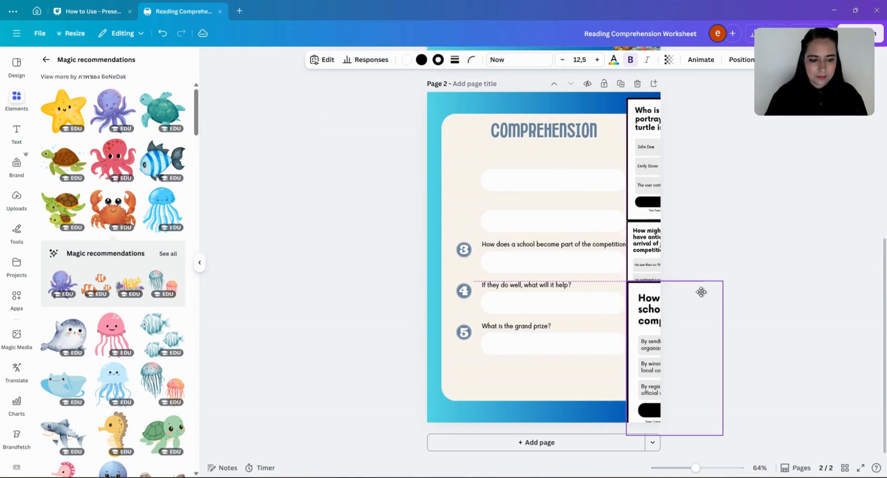
left_click(729, 262)
- Delete the third question's text and its number 3 badge
left_click(538, 240)
key("Delete")
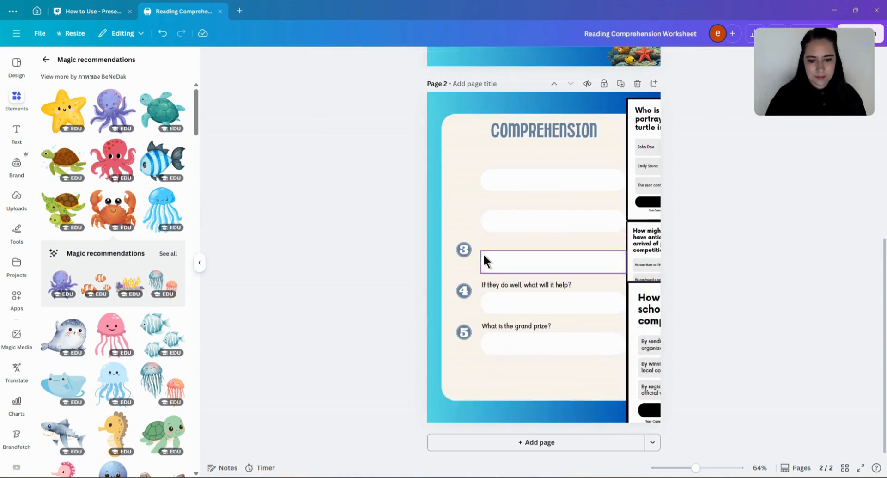
left_click(463, 249)
key("Delete")
- Generate a quiz from the fourth question, shrink it and park it beside the page
left_click(508, 283)
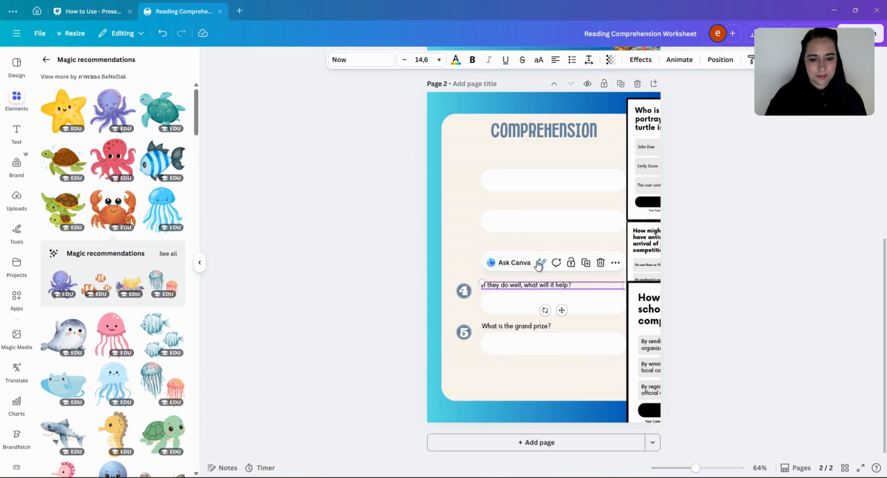
left_click(540, 263)
left_click(545, 436)
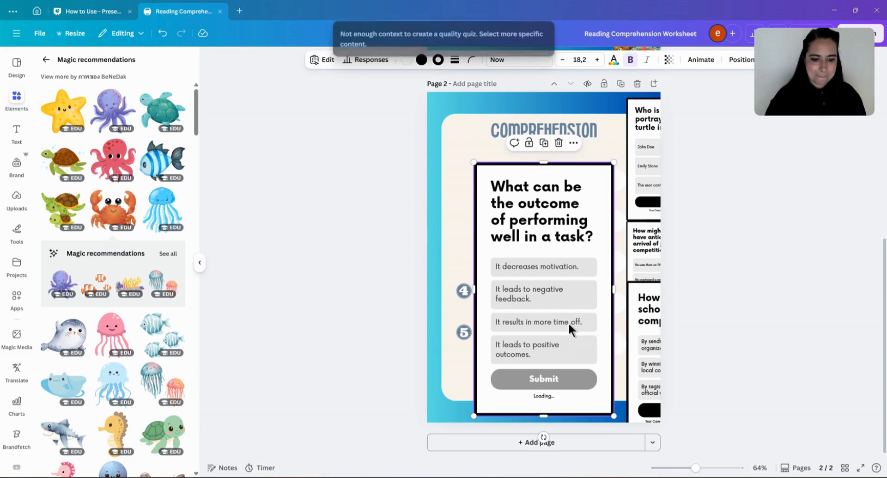
left_click_drag(557, 335, 526, 265)
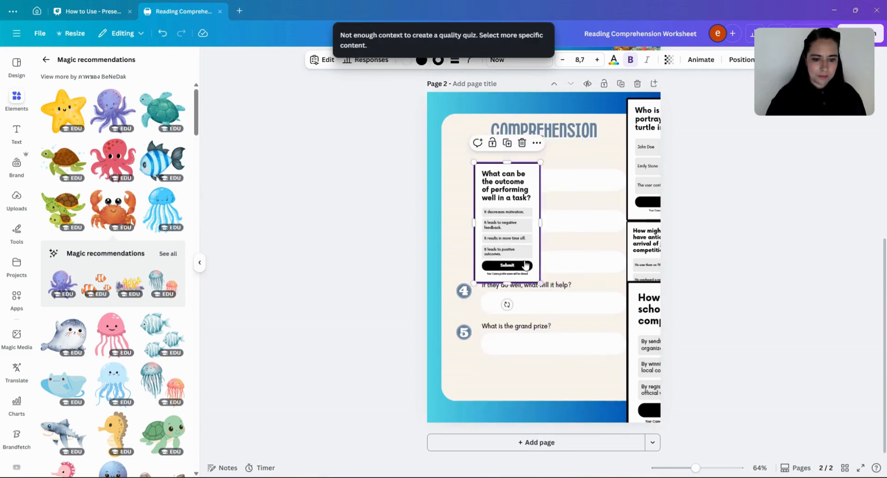
left_click_drag(532, 214, 690, 380)
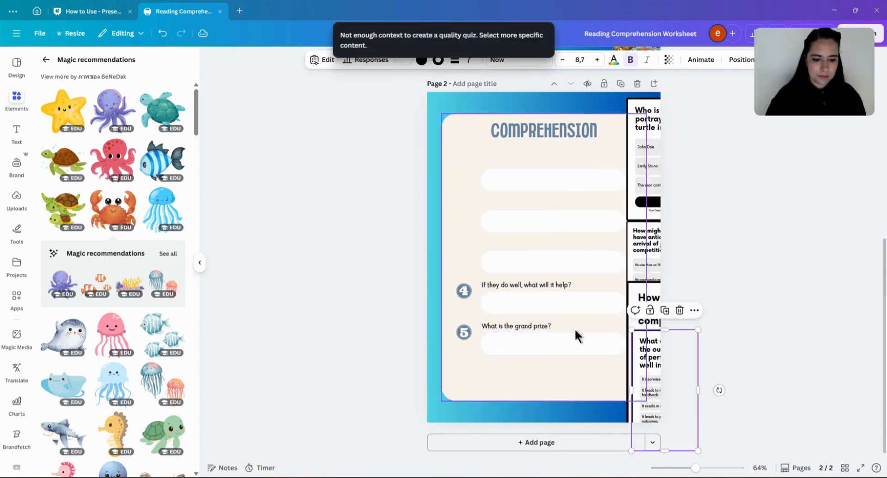
- Delete the fourth question's text and its number 4 badge
left_click(550, 286)
key("Delete")
left_click(464, 290)
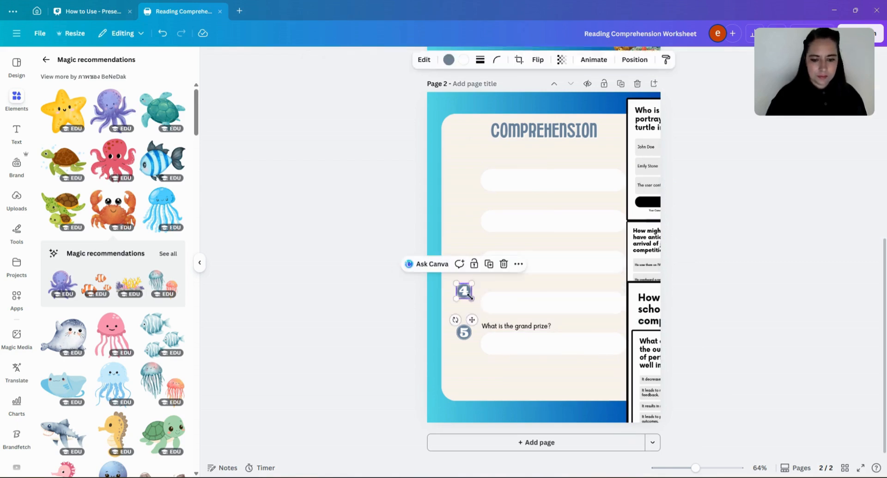
key("Delete")
- Generate a quiz from the fifth question about the grand prize and move it beside the page
left_click(505, 325)
left_click(541, 303)
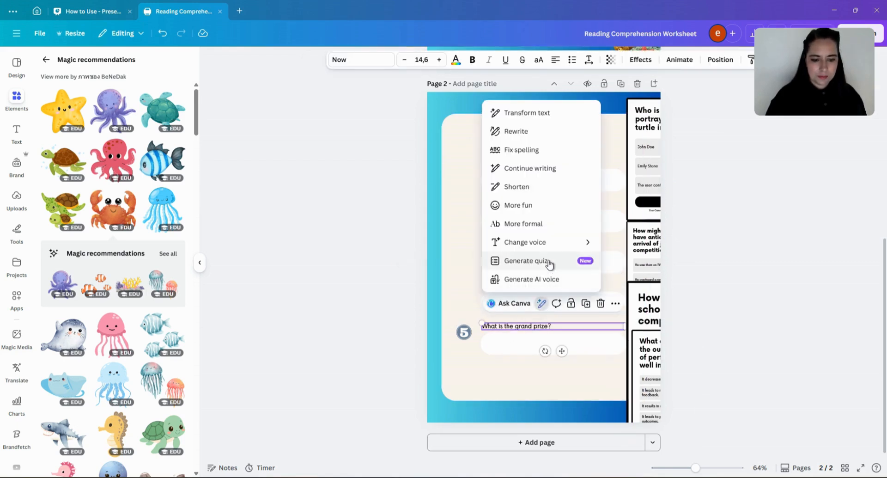
left_click(527, 260)
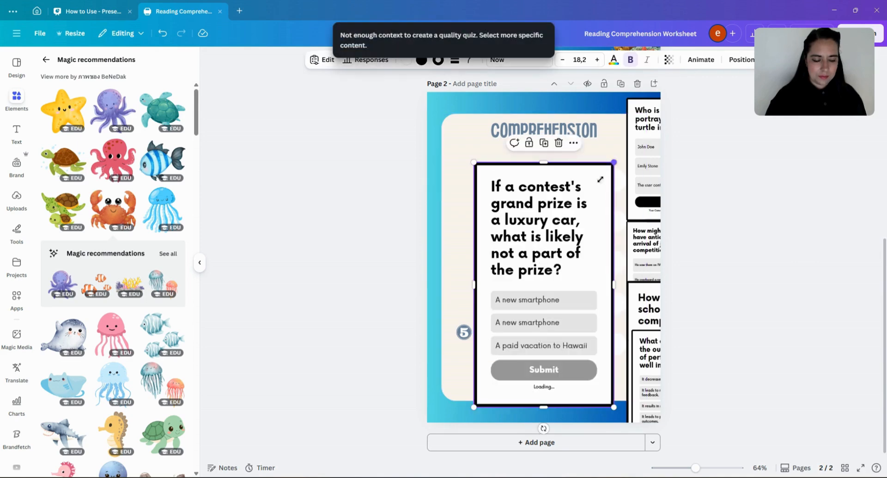
left_click_drag(600, 179, 708, 374)
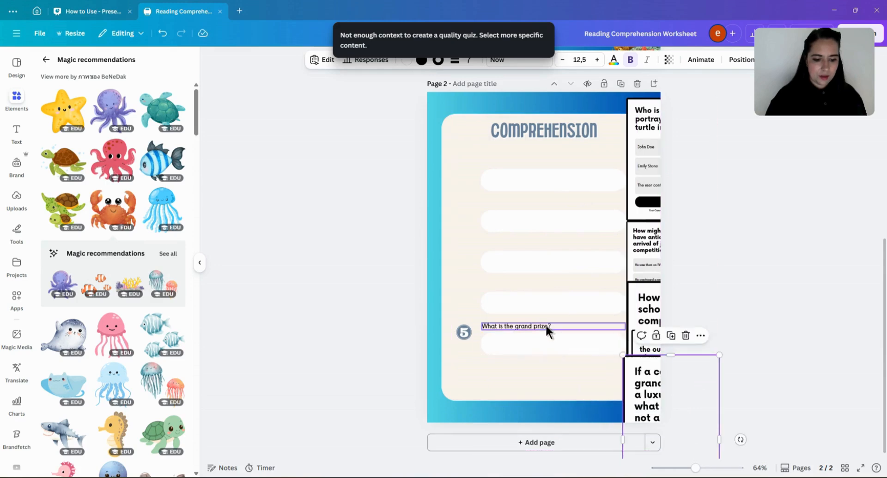
- Delete the fifth question's text and its number 5 badge
left_click(546, 327)
key("Delete")
left_click(464, 332)
key("Delete")
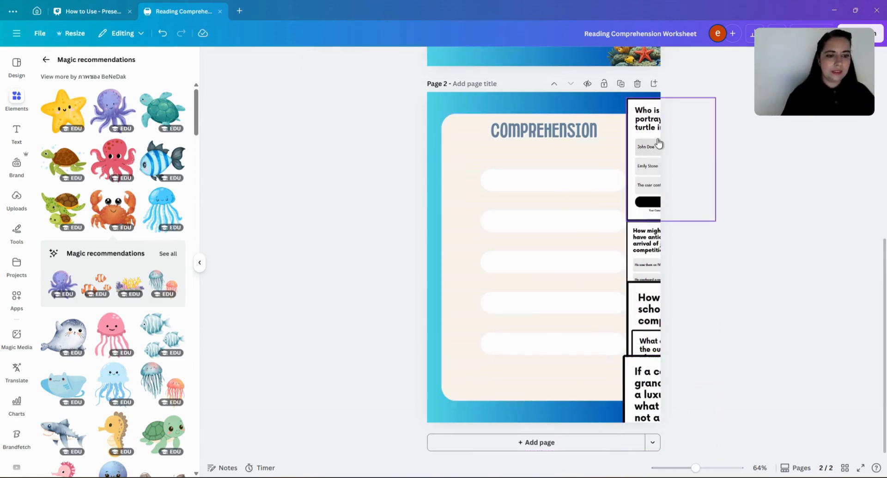
- Place the first two quizzes side by side on the card just below the Comprehension title
left_click_drag(643, 111, 467, 161)
left_click(647, 240)
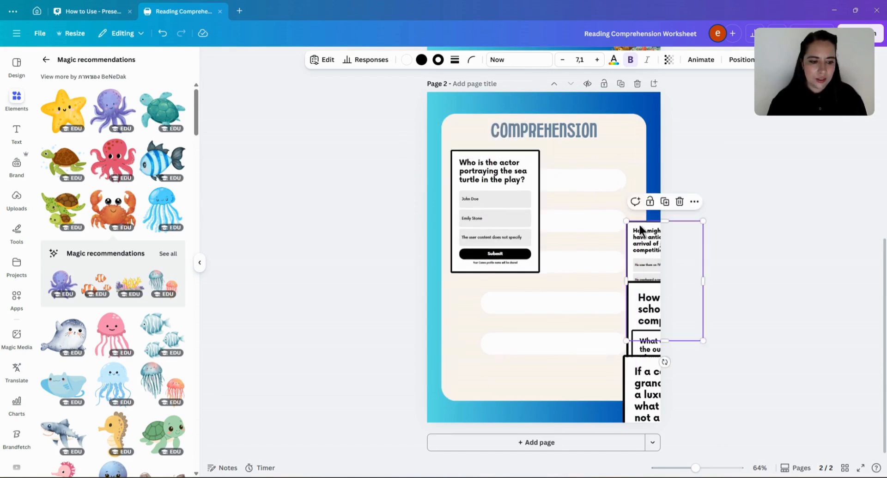
left_click_drag(644, 233, 559, 159)
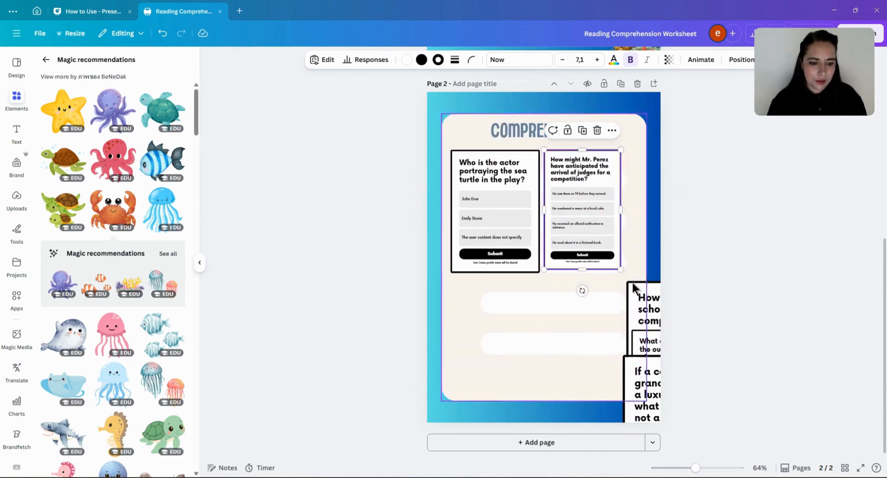
left_click_drag(622, 272, 625, 274)
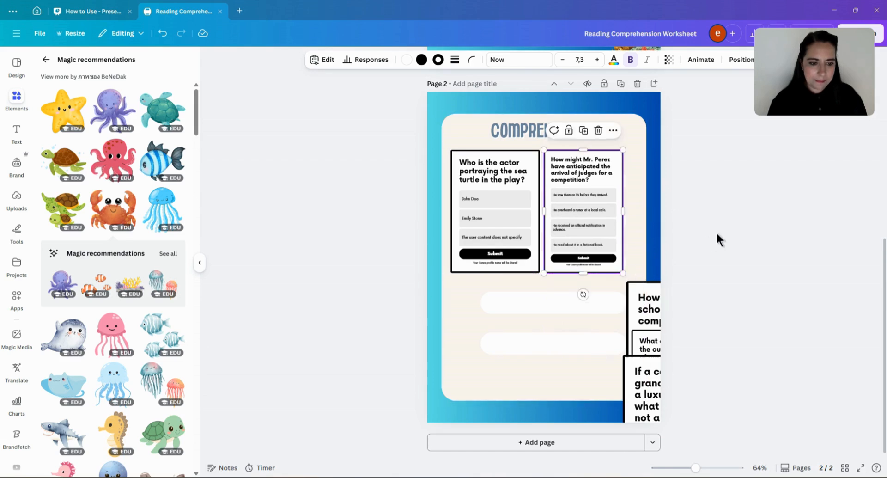
left_click(717, 237)
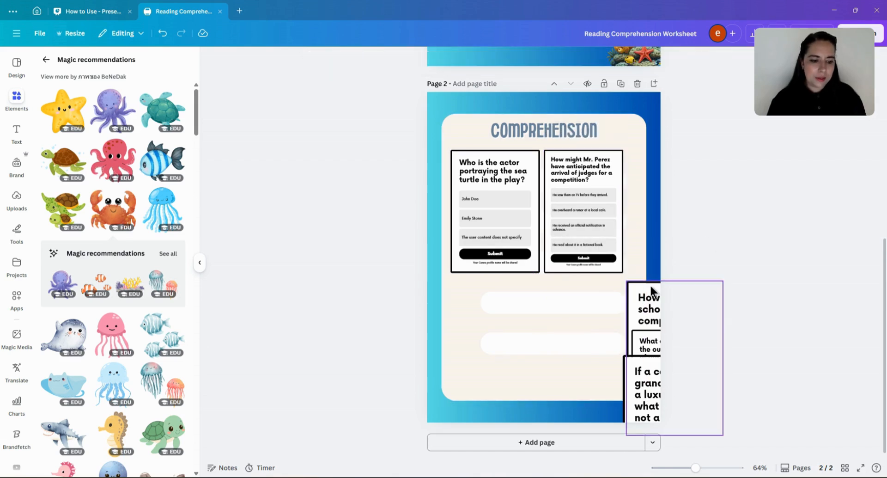
- Widen both quizzes so they fill the row beneath the title
left_click(620, 209)
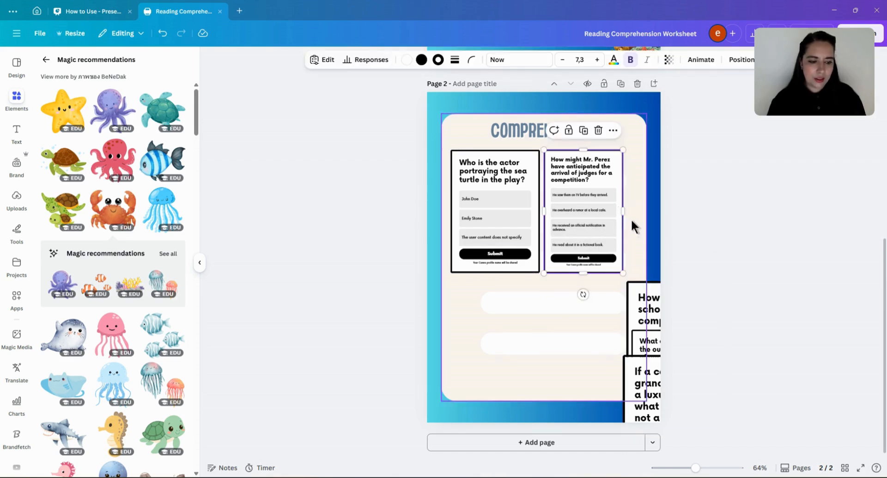
left_click_drag(622, 212, 641, 210)
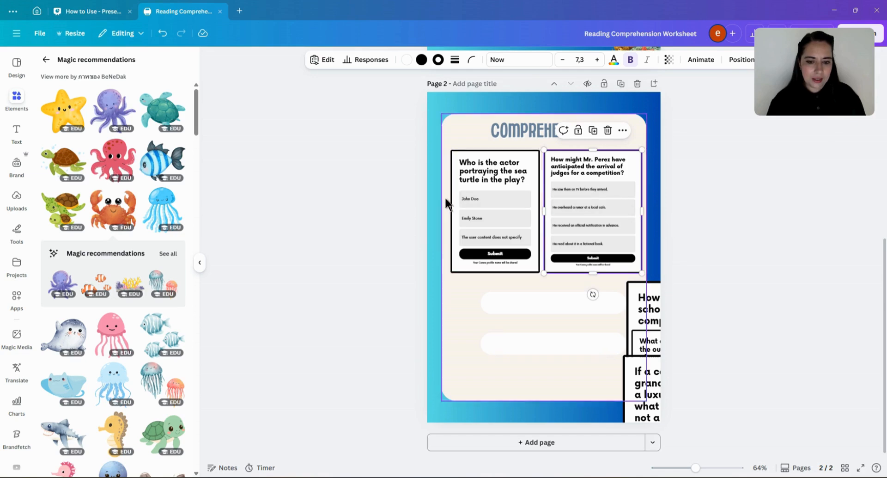
left_click(451, 200)
left_click_drag(452, 199, 445, 198)
left_click(524, 254)
mouse_move(539, 274)
left_mouse_down()
mouse_move(531, 261)
mouse_move(544, 273)
left_mouse_up()
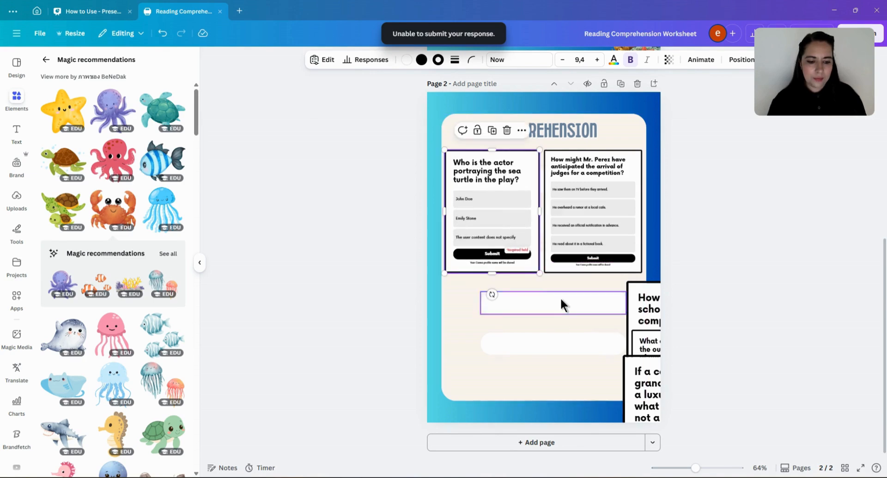
- Move the third quiz onto the card below the first quiz
left_click(562, 303)
left_click_drag(662, 303, 476, 301)
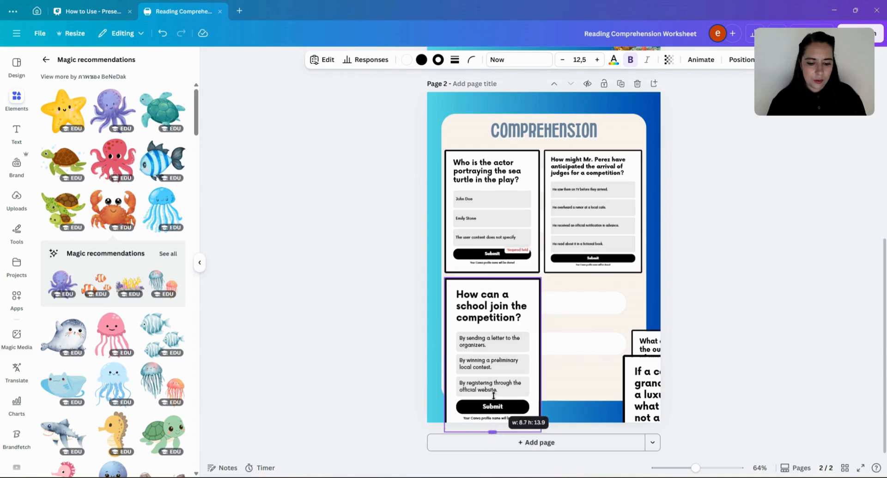
- Resize the third quiz so it fits the left half of the card below the first quiz
left_click_drag(540, 431, 527, 410)
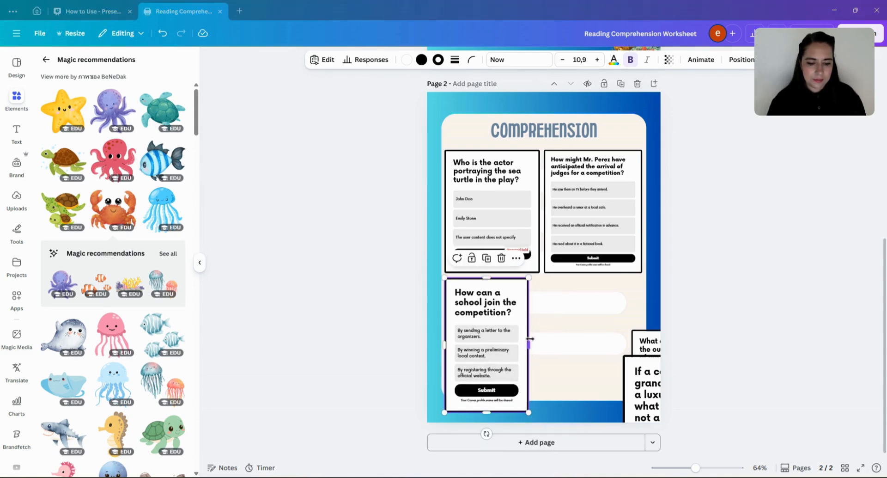
left_click(533, 344)
left_click(520, 332)
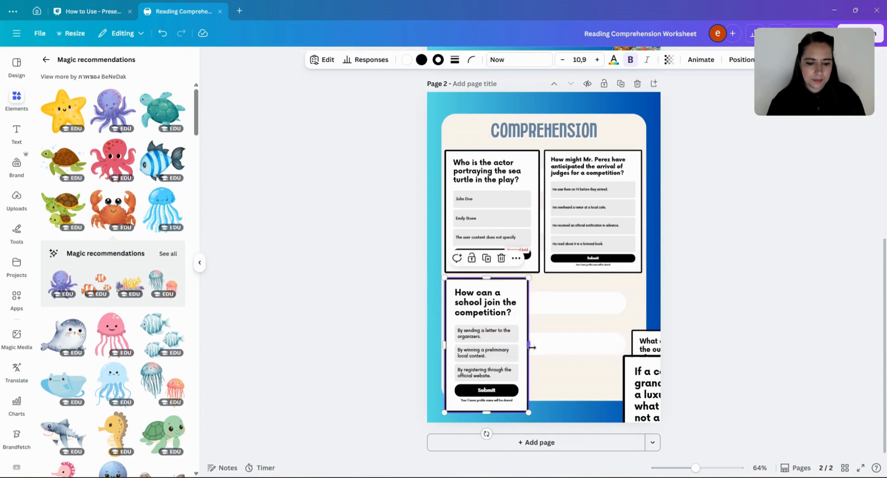
left_click_drag(533, 348, 539, 347)
left_click_drag(537, 411, 527, 394)
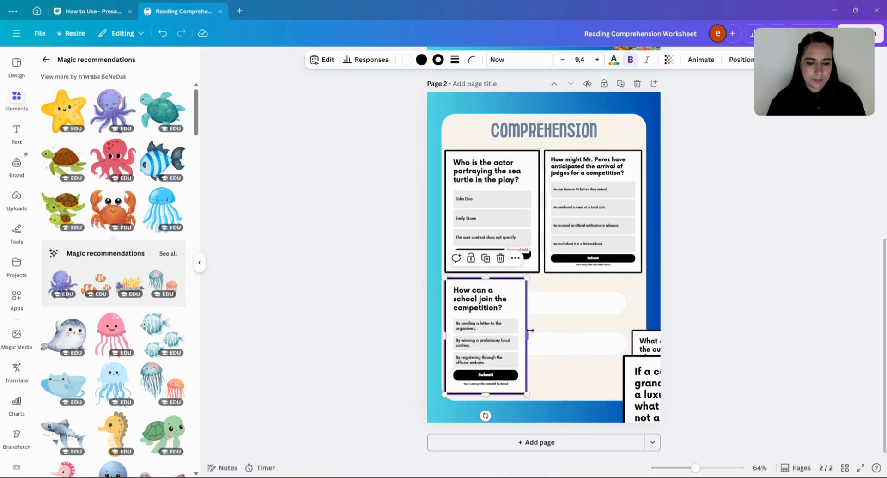
left_click_drag(530, 329, 541, 330)
- Move the fourth quiz beside the third quiz and widen it to fill the right half of the card
left_click_drag(638, 348, 550, 296)
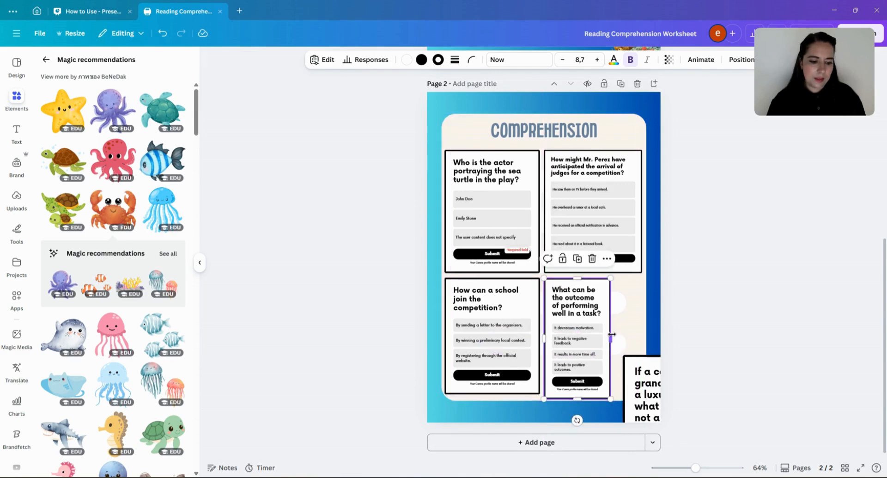
left_click_drag(611, 334, 675, 337)
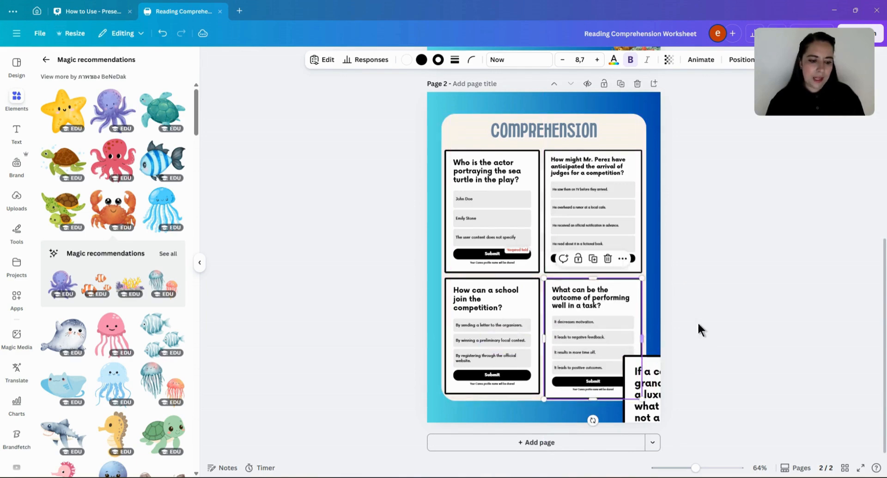
left_click(740, 345)
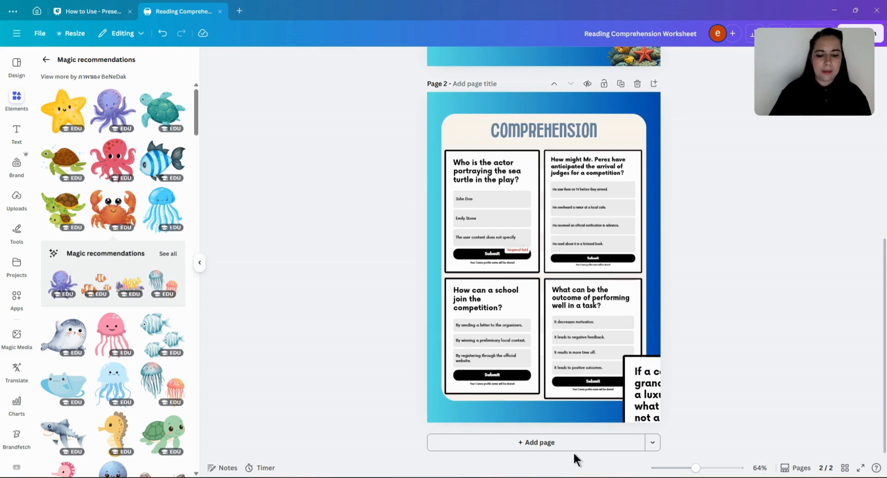
- Add a third page and move the fifth quiz onto its upper left area
left_click(537, 448)
scroll(647, 125, "up", 2)
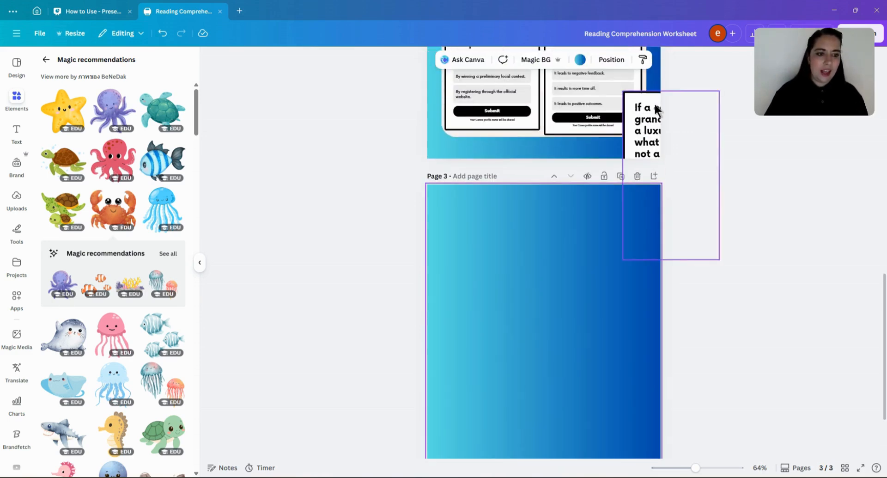
left_click_drag(656, 109, 467, 202)
scroll(536, 240, "down", 2)
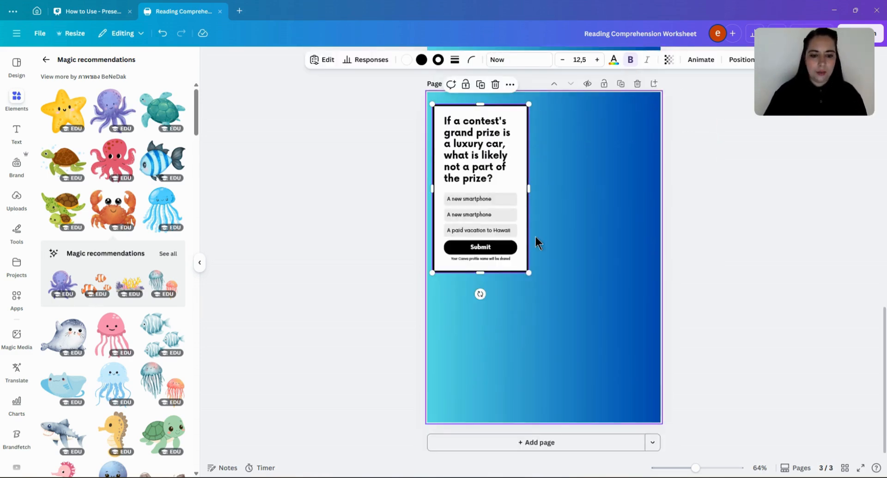
- Widen the fifth quiz so it spans nearly the full width of page 3
scroll(529, 275, "up", 1)
left_click_drag(528, 234, 657, 258)
left_click(555, 332)
scroll(555, 333, "down", 1)
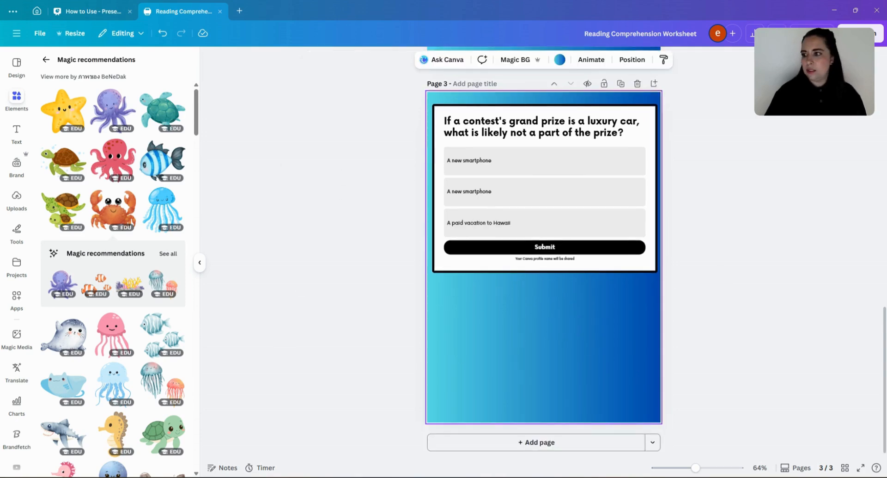
- Search the graphics for "welldone" and add the yellow Well Done star sticker to page 3
left_click(46, 59)
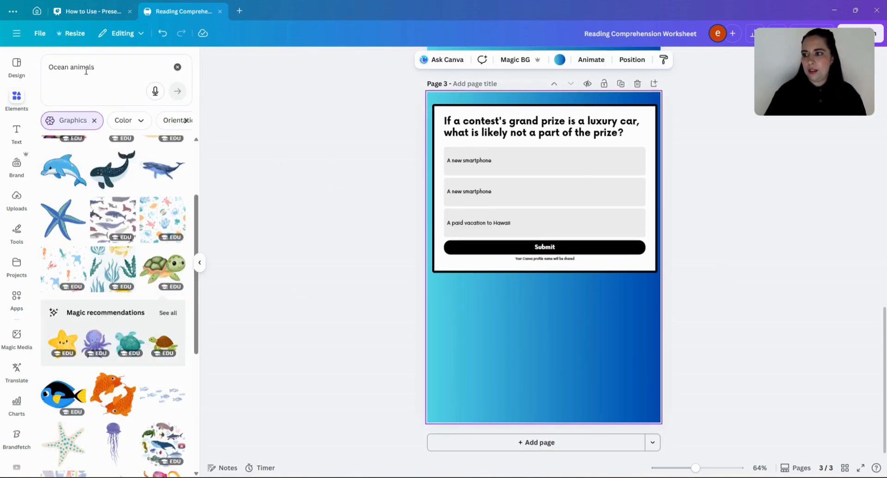
left_click(70, 67)
type("w")
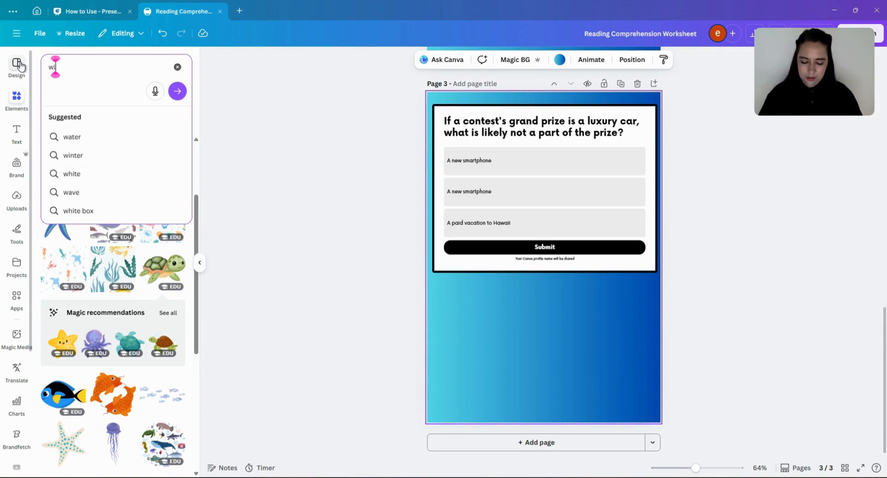
type("elldo")
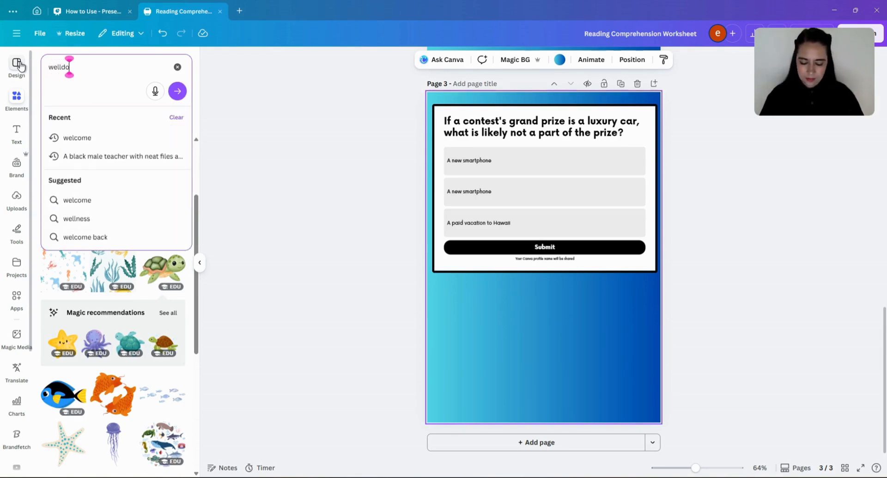
type("ne")
key("Return")
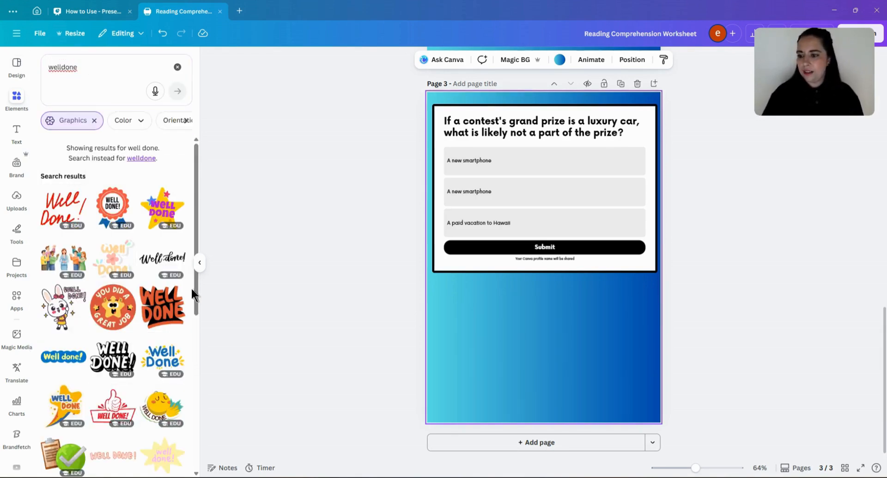
left_click(165, 215)
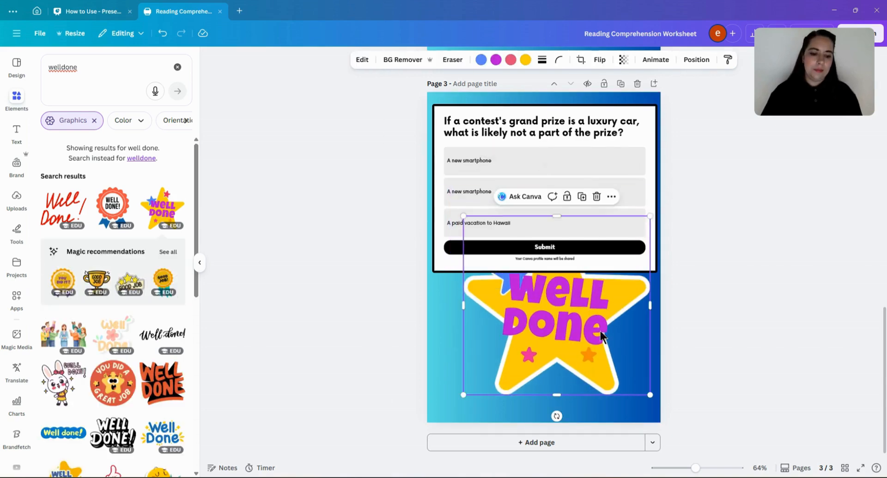
- Shrink the Well Done star sticker and place it in the lower left area below the quiz
left_click_drag(650, 216, 560, 304)
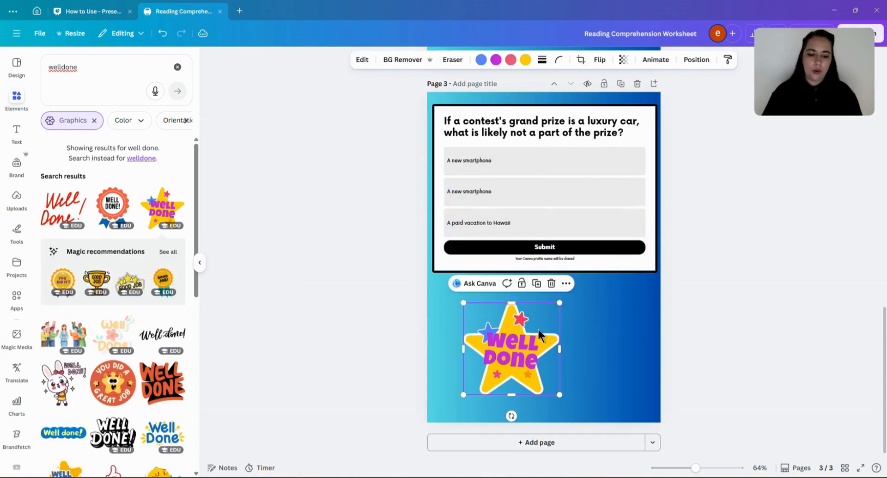
left_click_drag(531, 329, 506, 324)
left_click(600, 360)
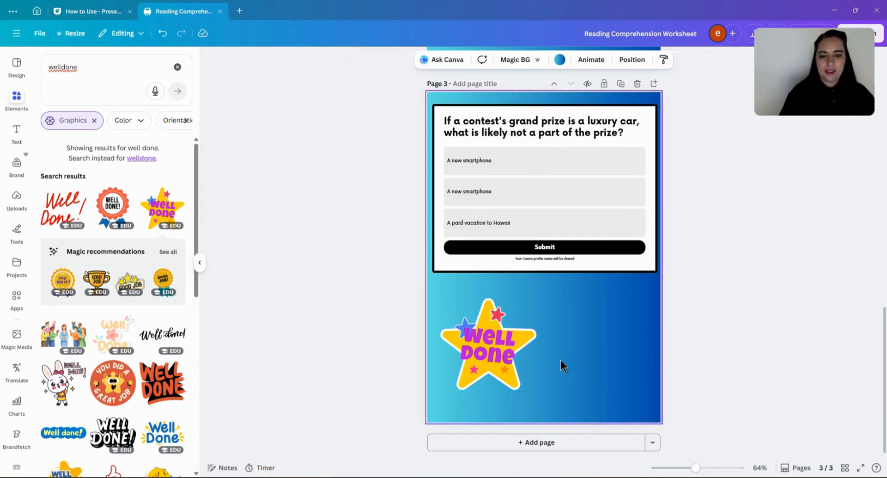
scroll(528, 343, "up", 15)
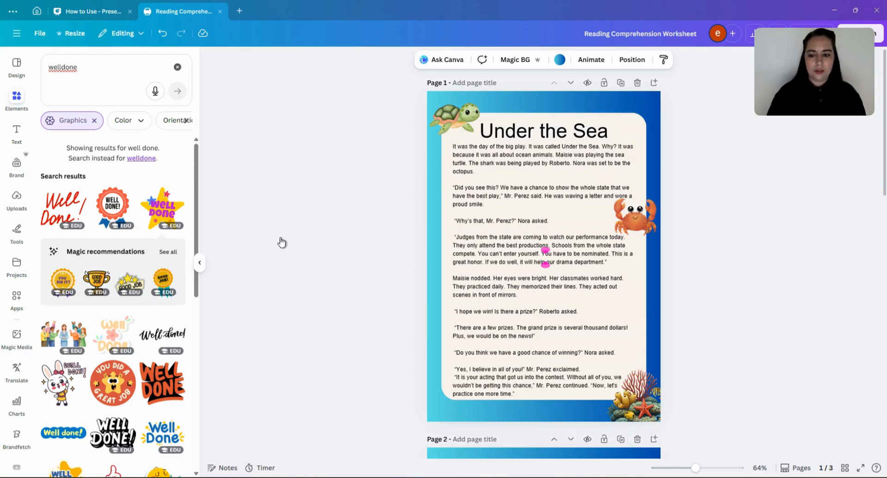
- Create and copy a template link for the worksheet from the sharing options
left_click(809, 35)
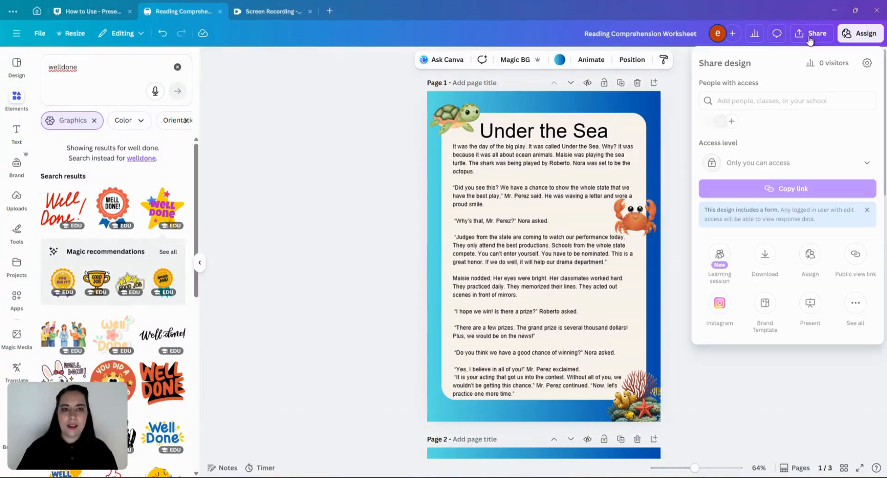
left_click(855, 304)
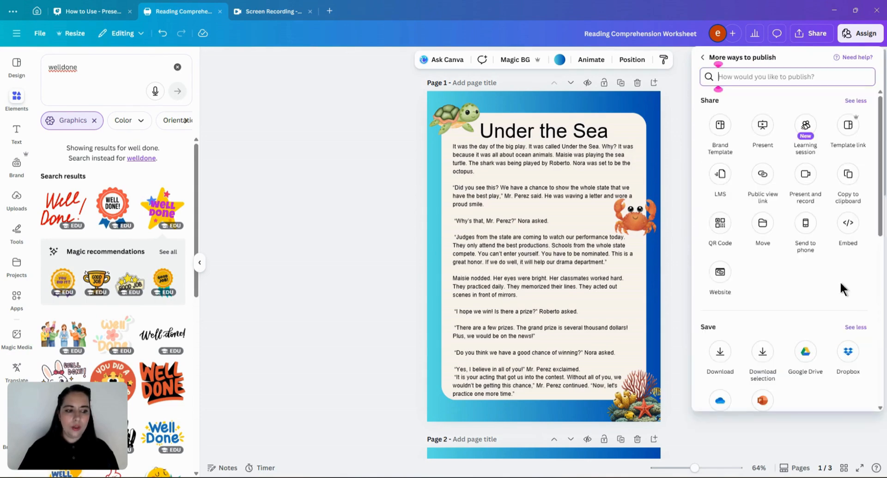
left_click(855, 130)
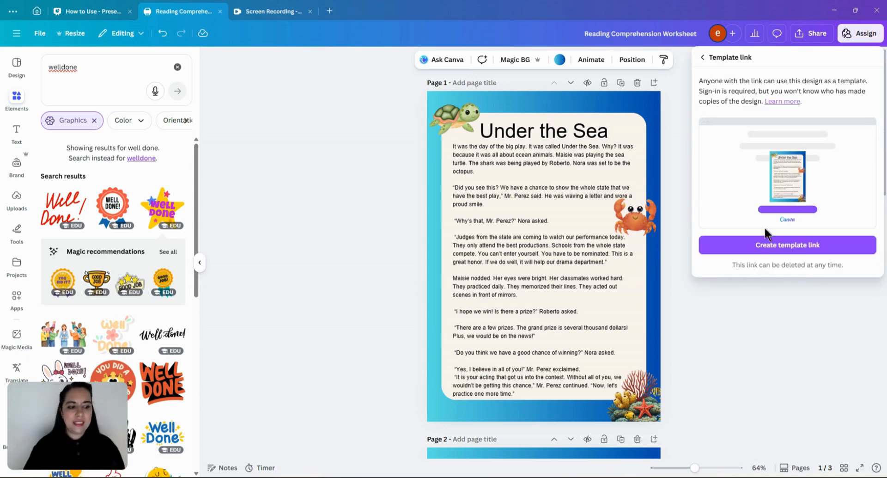
left_click(809, 252)
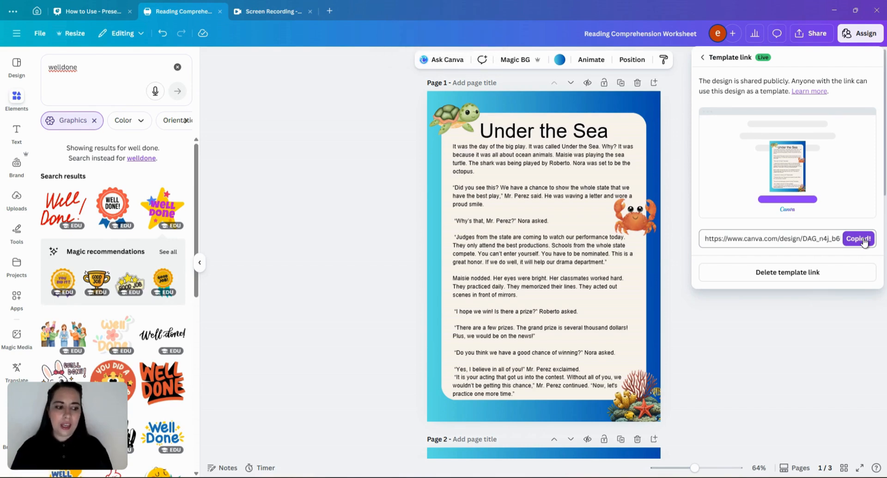
left_click(712, 56)
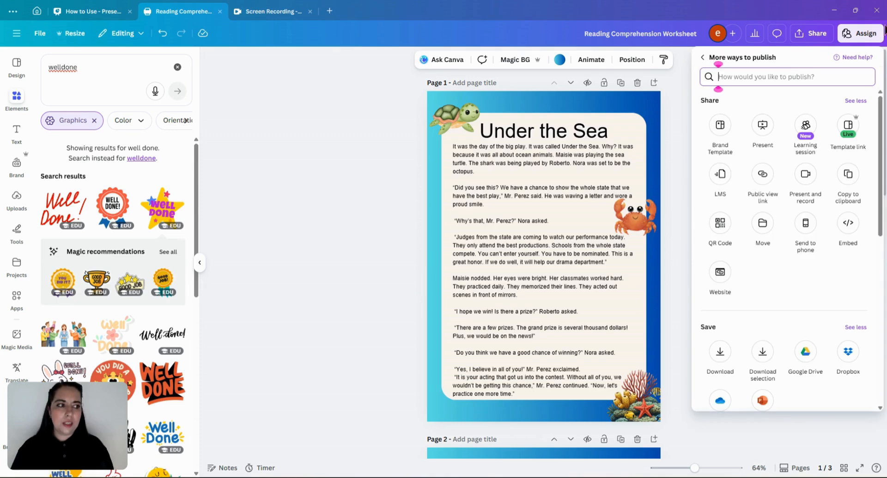
- Assign the worksheet to students via link and generate an assignment code
left_click(851, 38)
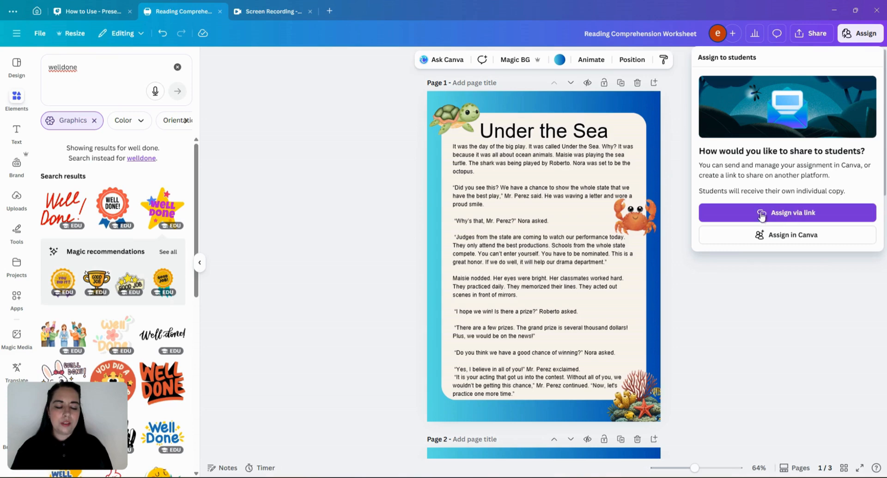
left_click(792, 215)
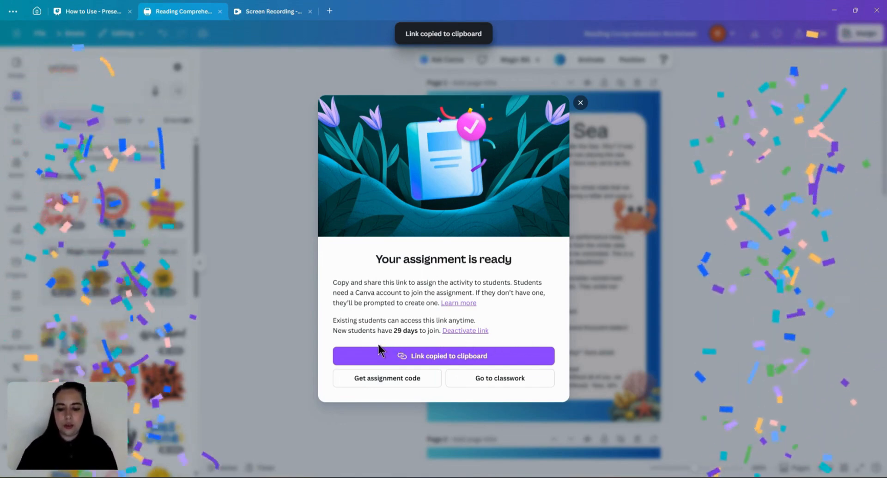
left_click(406, 383)
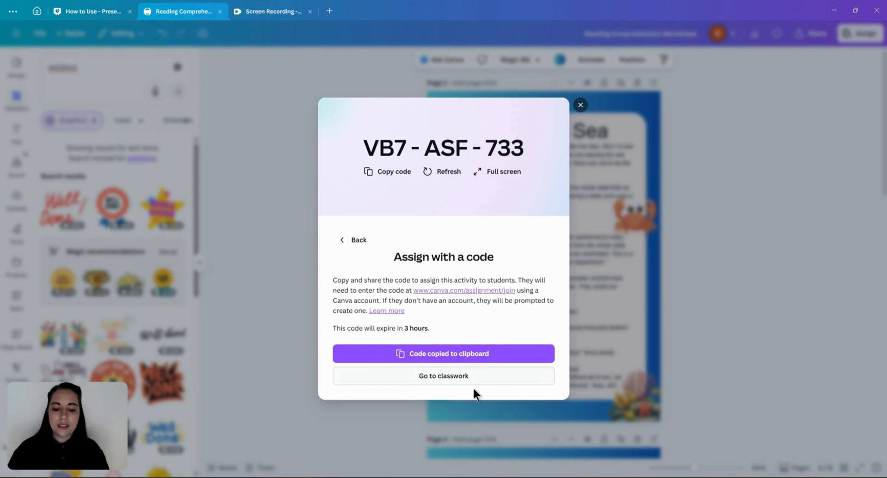
- Open the Reading Comprehension Worksheet assignment in Classwork
left_click(442, 377)
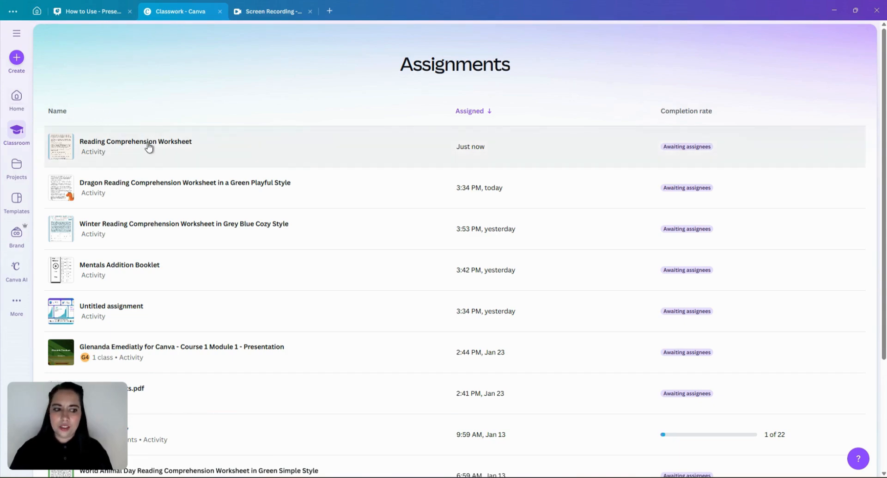
left_click(149, 146)
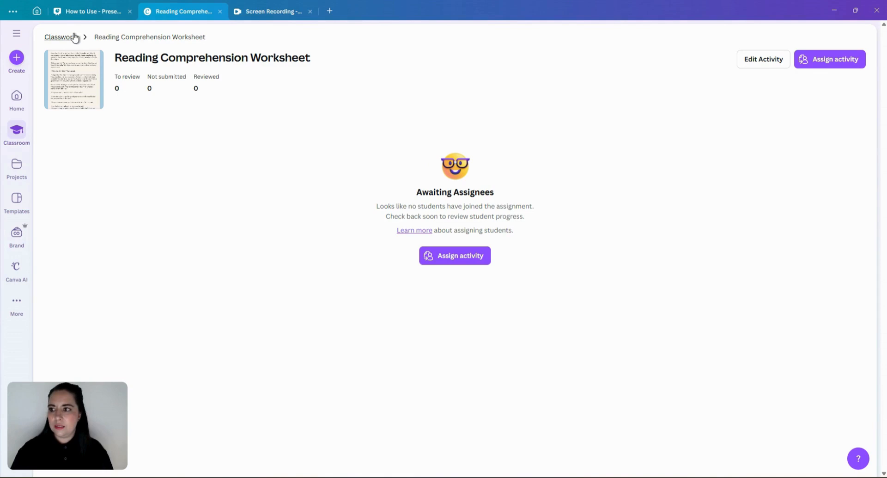
- Reopen the Reading Comprehension Worksheet design from Home and view its analytics
left_click(20, 110)
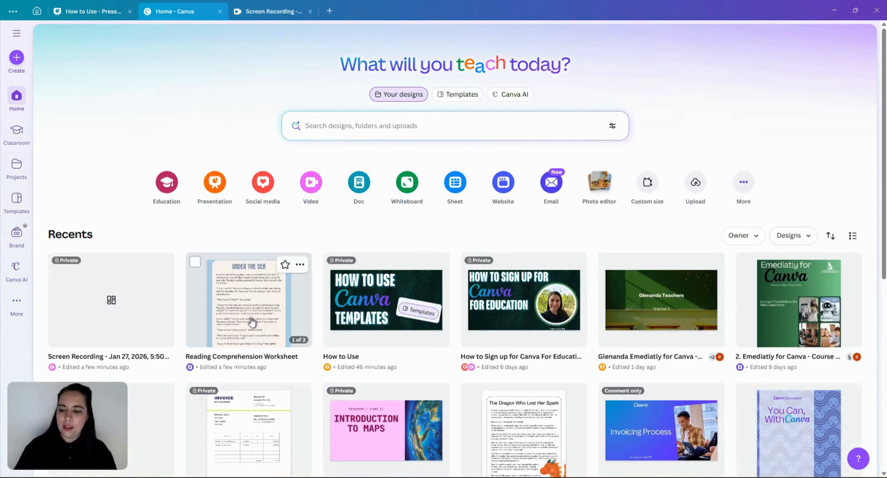
left_click(254, 323)
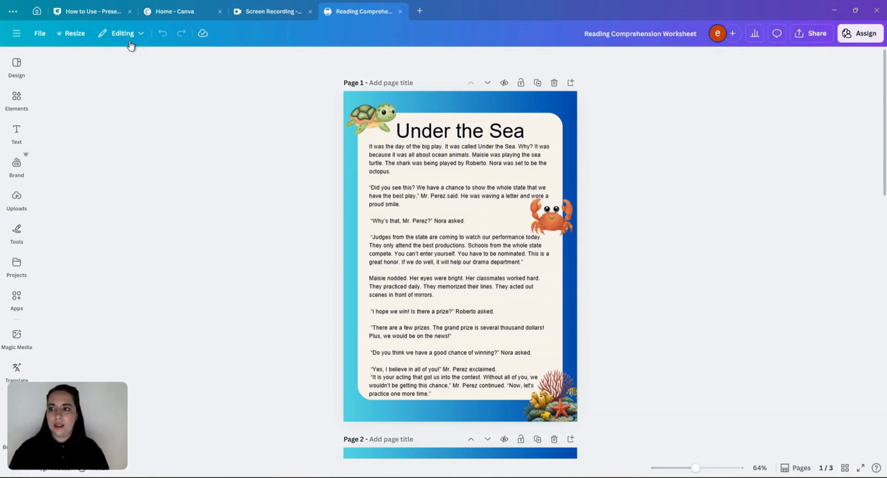
left_click(753, 37)
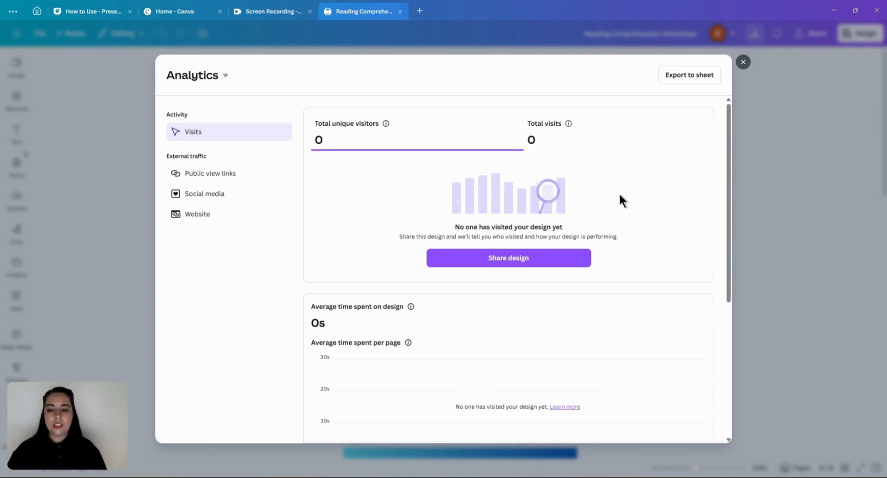
left_click(743, 64)
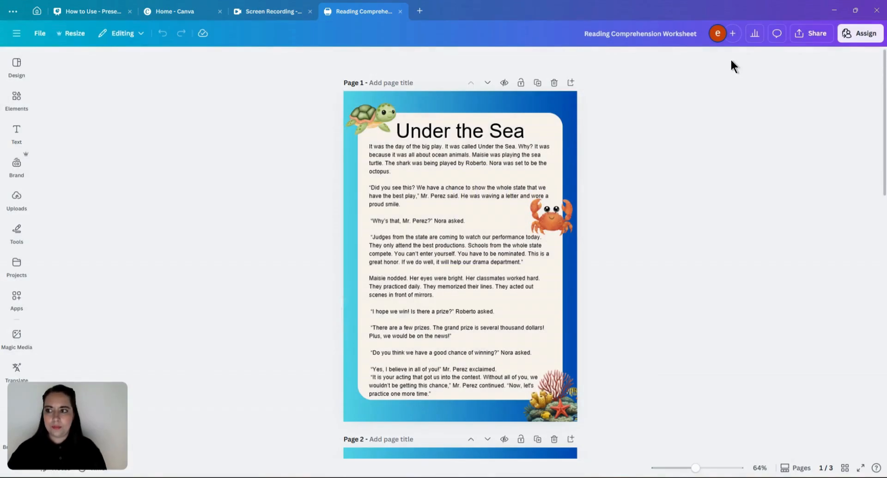
- Open the options for assigning the worksheet to classes or individual students in Canva
left_click(858, 40)
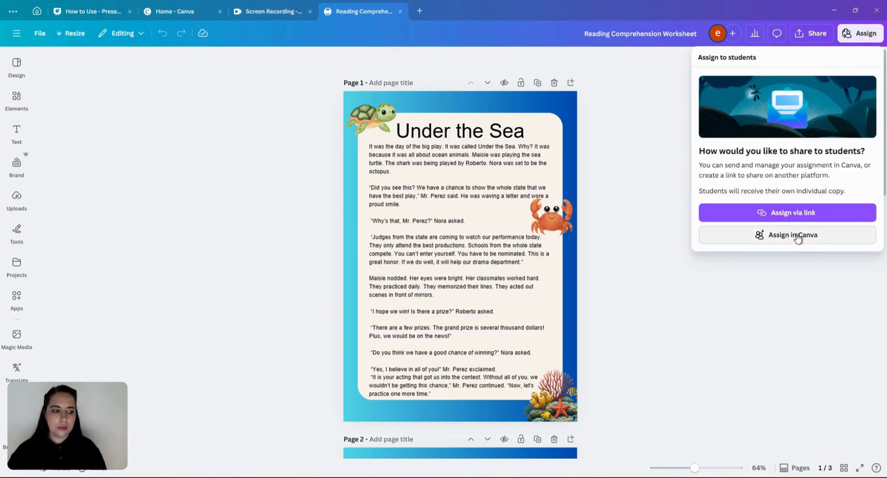
left_click(797, 235)
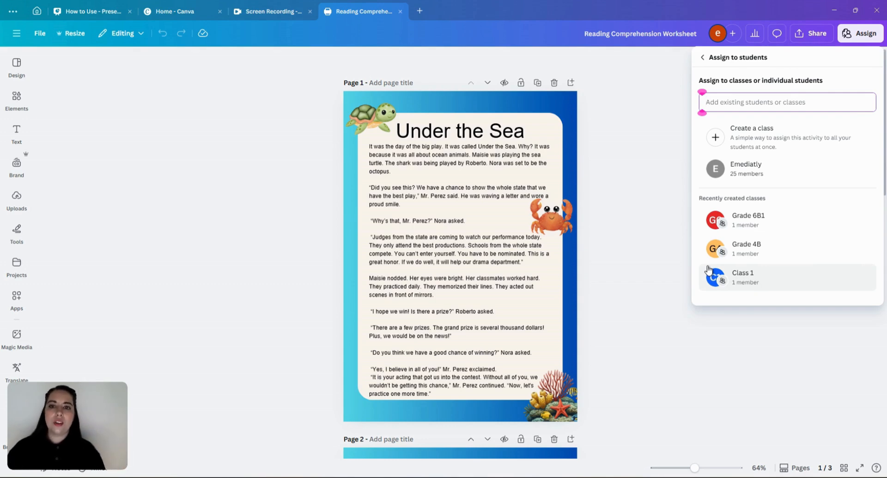
- Go to the Home page and switch the search to Templates
left_click(36, 11)
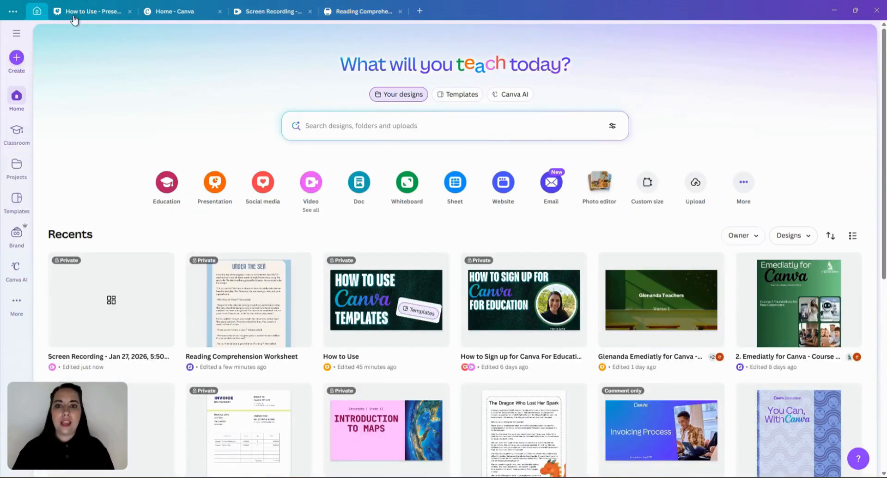
left_click(479, 96)
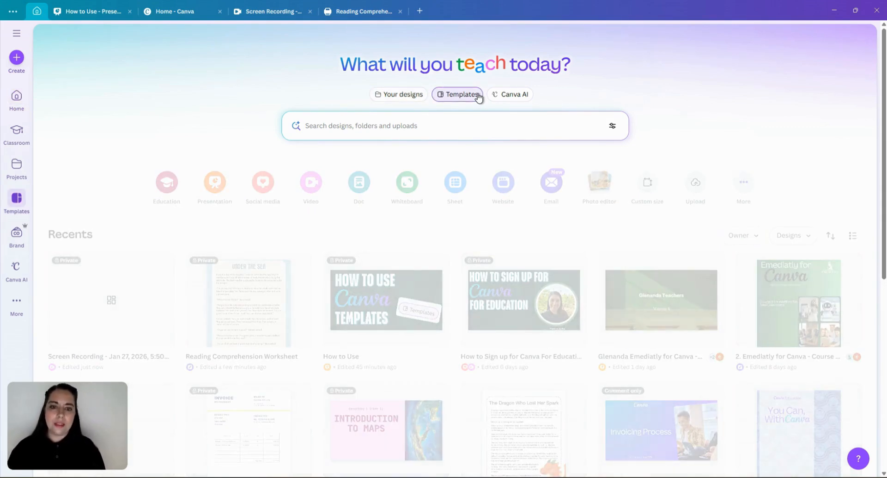